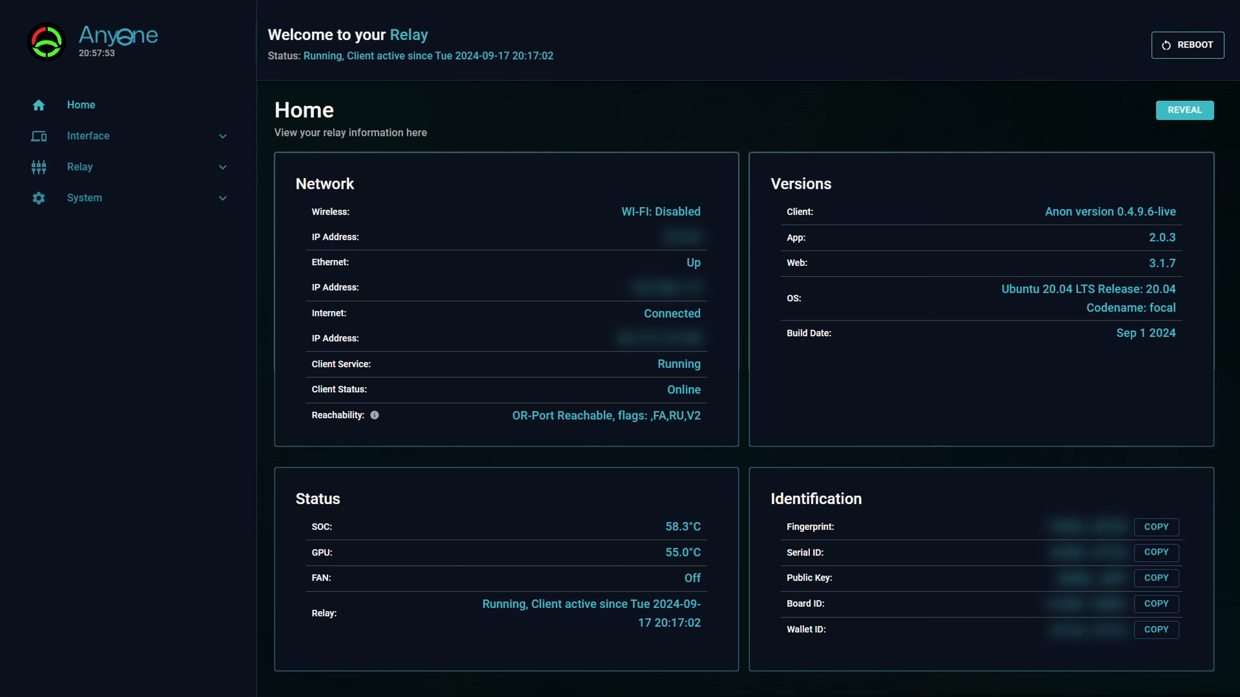
Turn on the Hotspot Proxy in the relay's proxy settings.
left_click(81, 169)
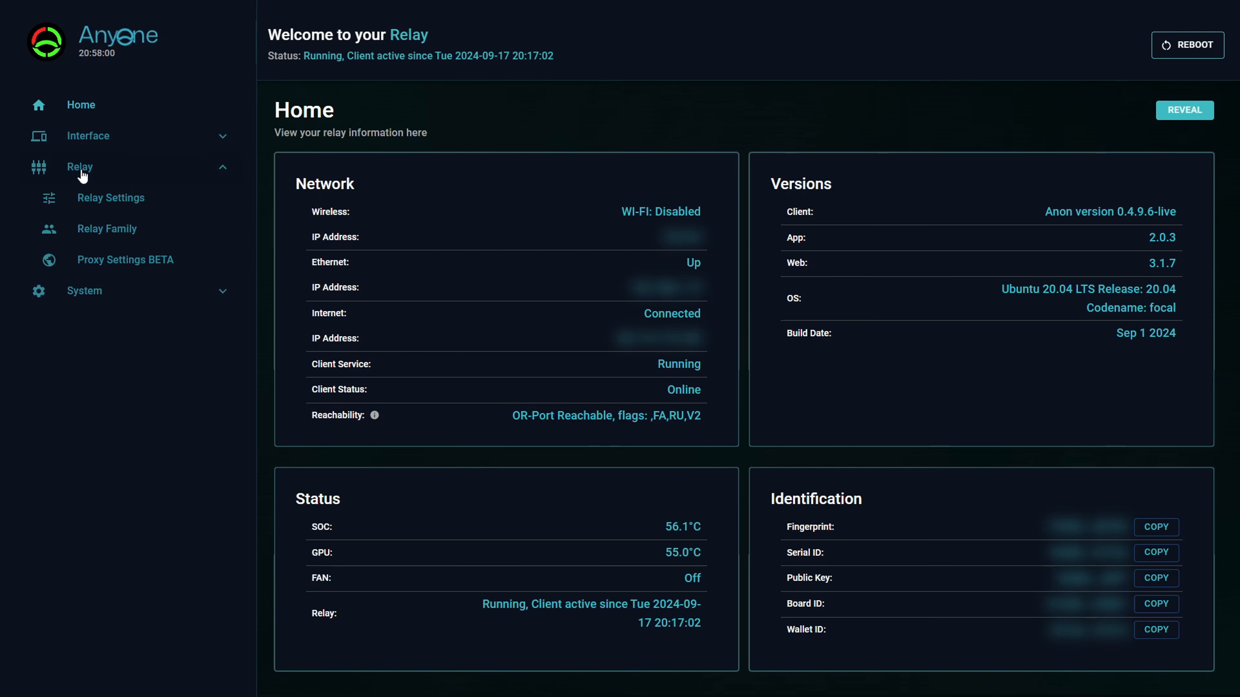
left_click(130, 264)
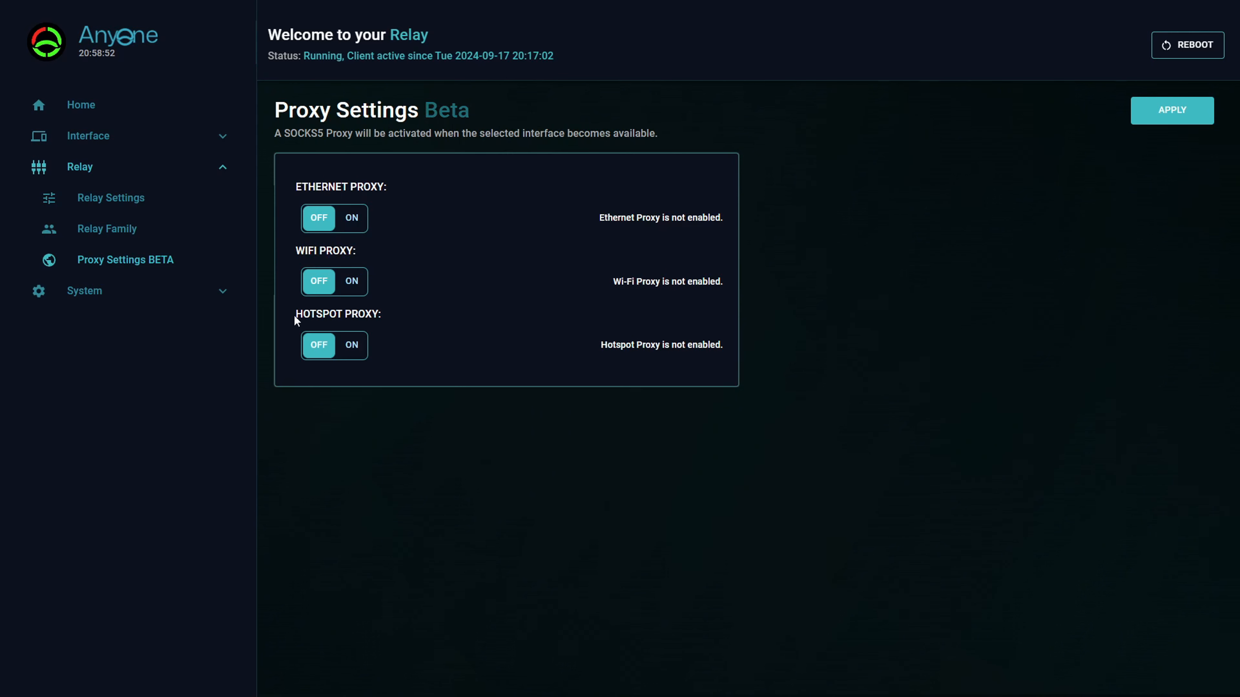
left_click_drag(297, 320, 396, 322)
left_click(404, 330)
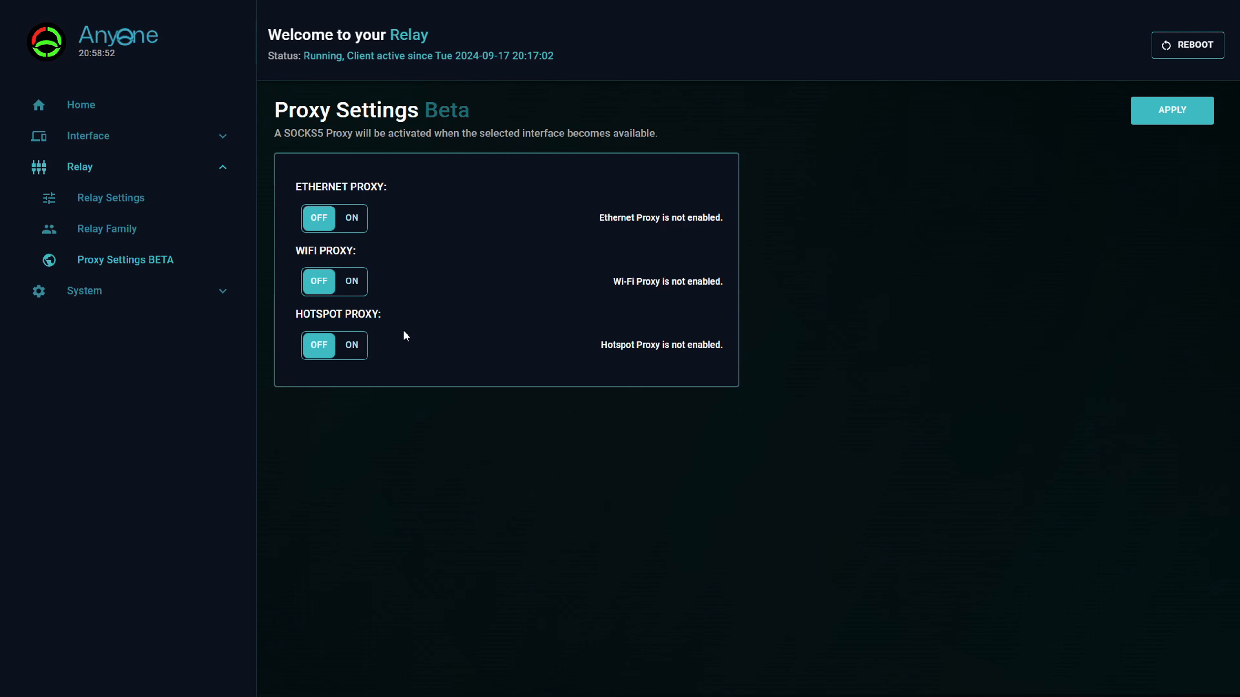
left_click(354, 354)
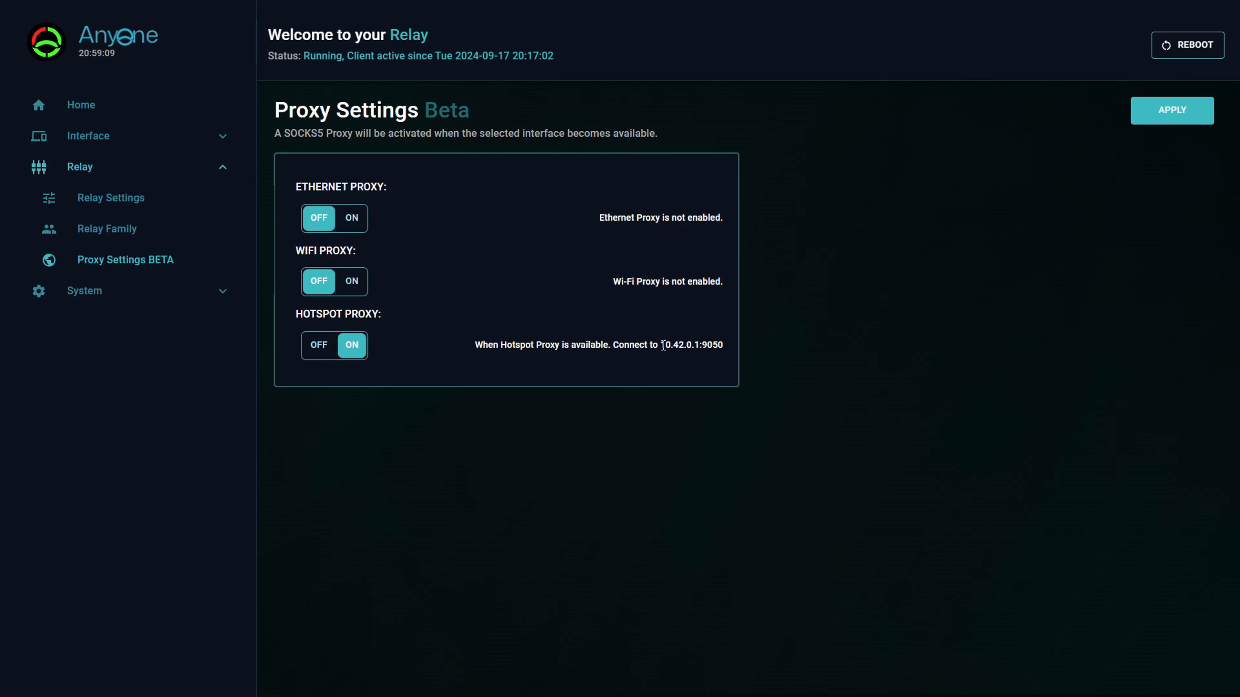
Copy the hotspot proxy address 10.42.0.1:9050, and apply and save the proxy settings.
left_click_drag(663, 345, 724, 346)
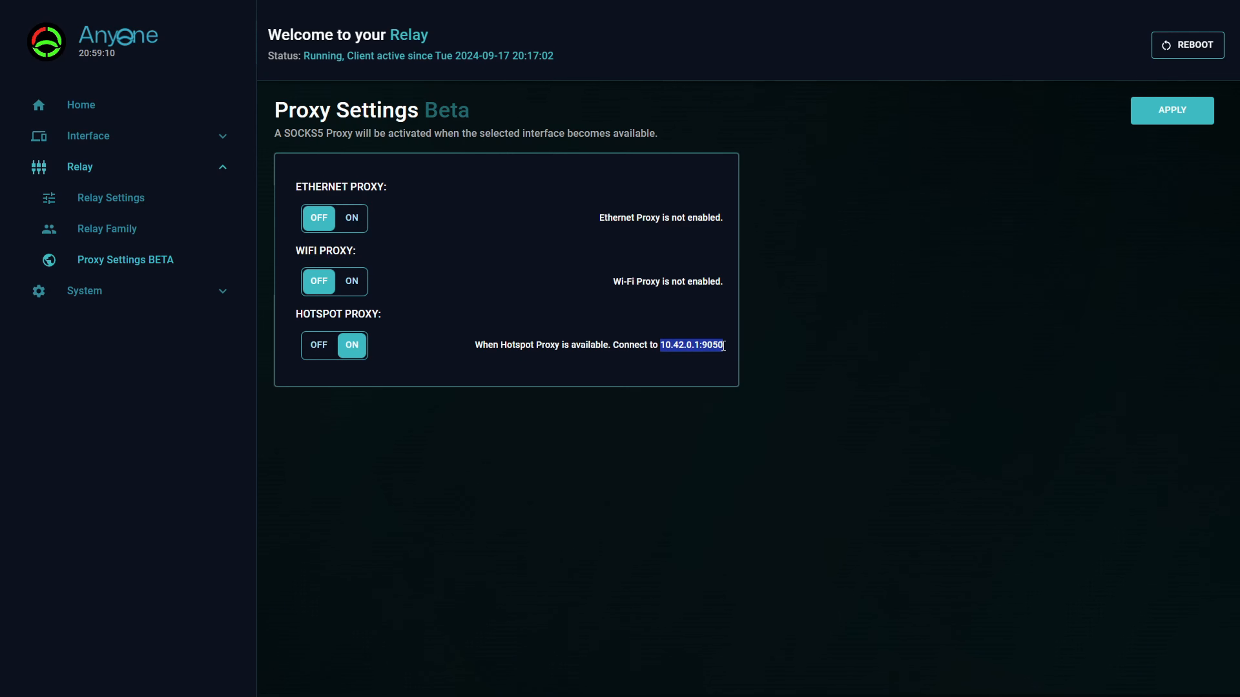
right_click(705, 346)
left_click(709, 356)
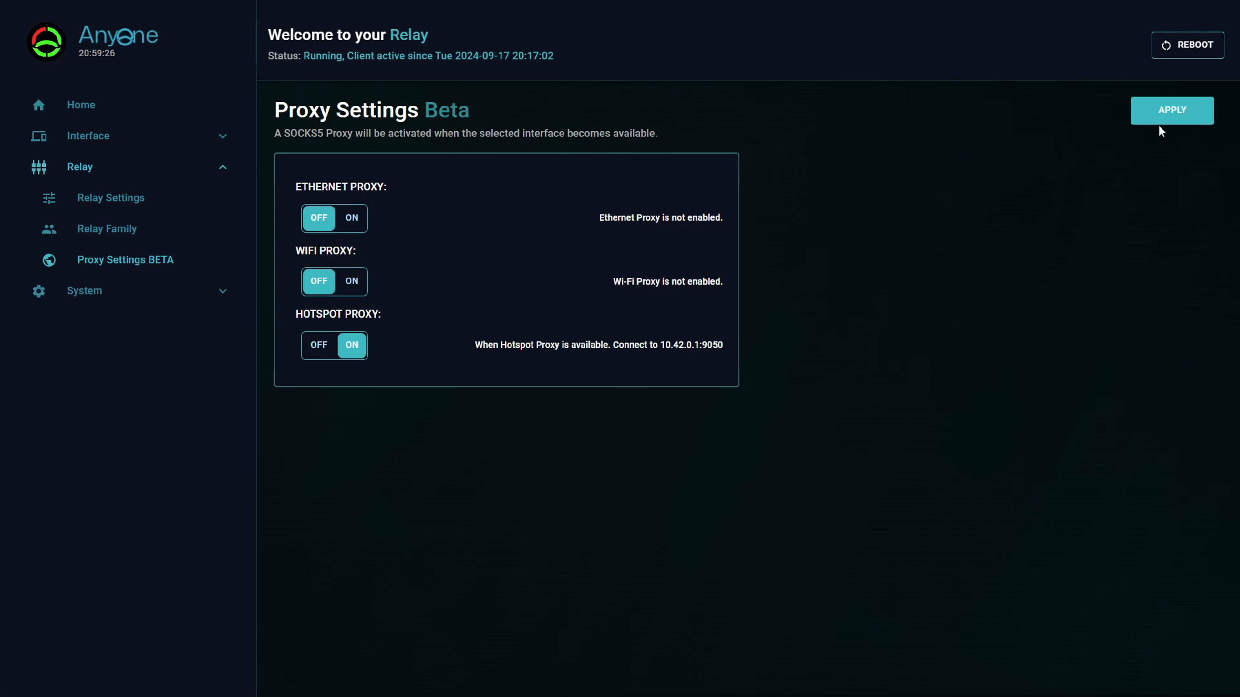
left_click(1161, 113)
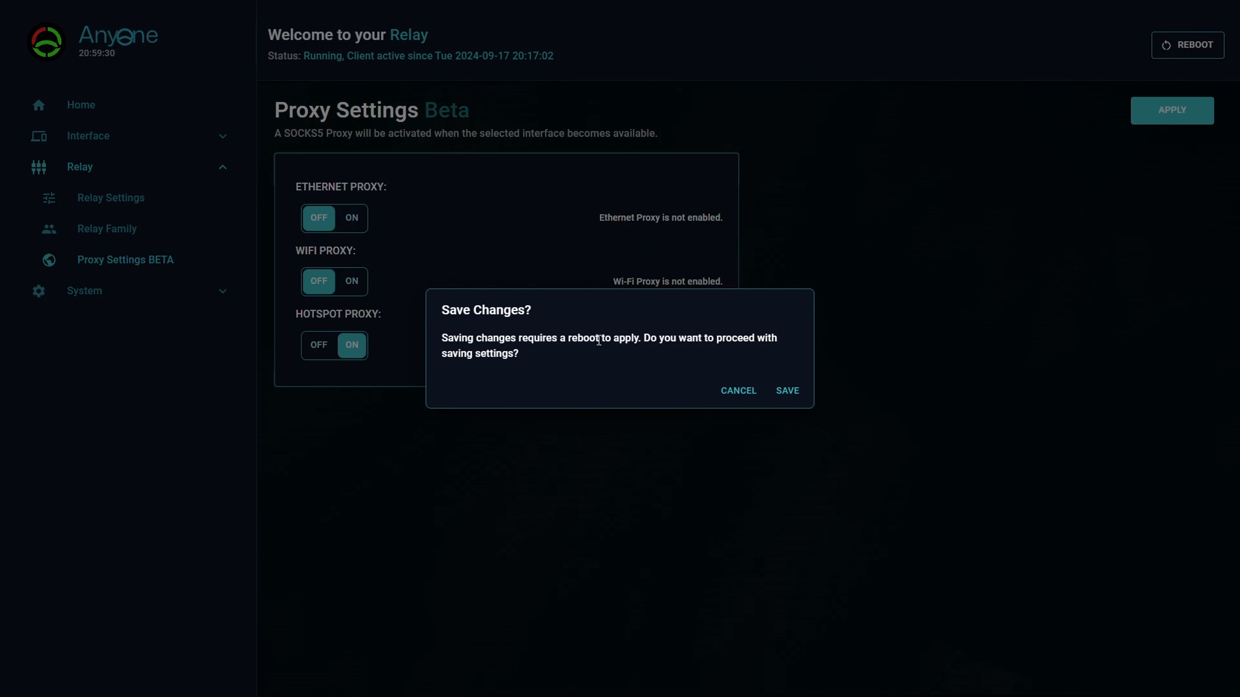
left_click(786, 391)
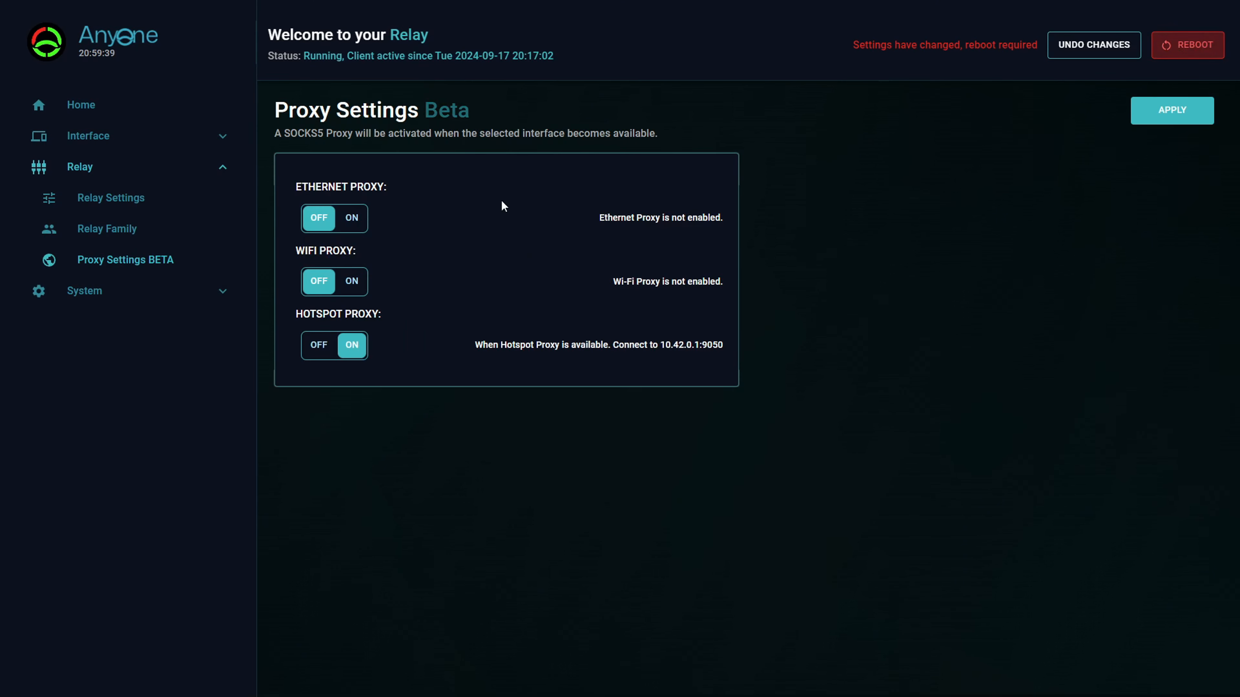
Enable Wi-Fi Hotspot mode in the relay's network settings and save the change.
left_click(111, 137)
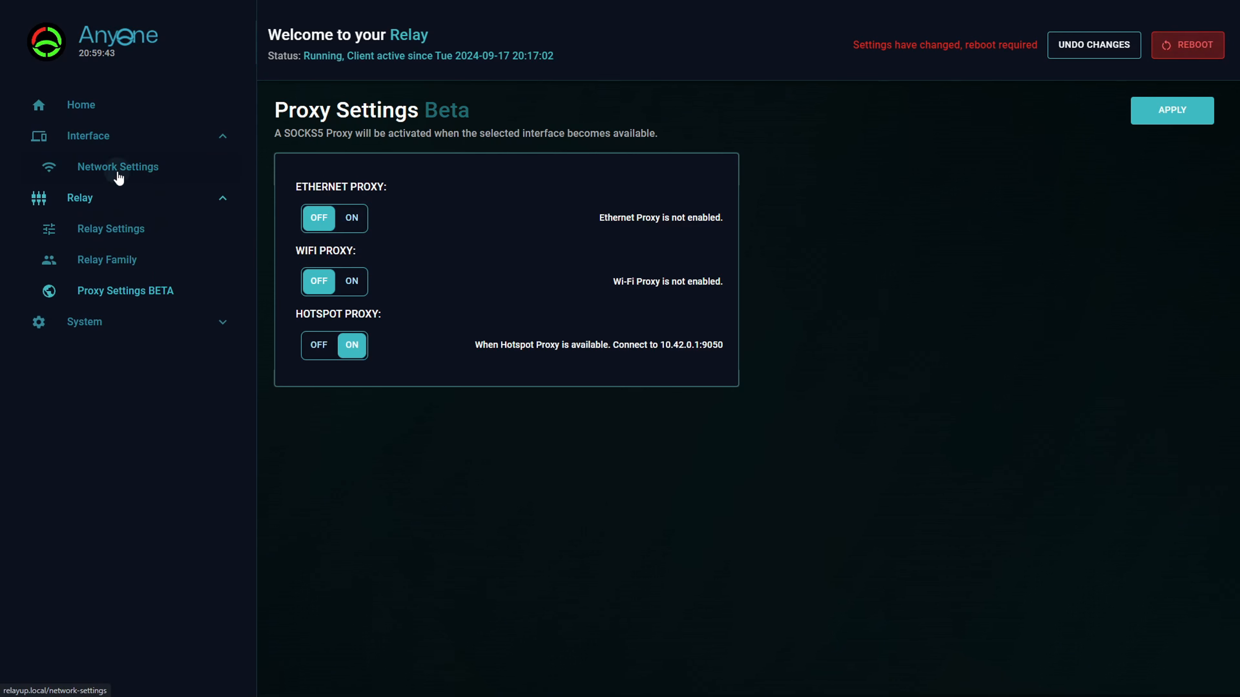
left_click(117, 173)
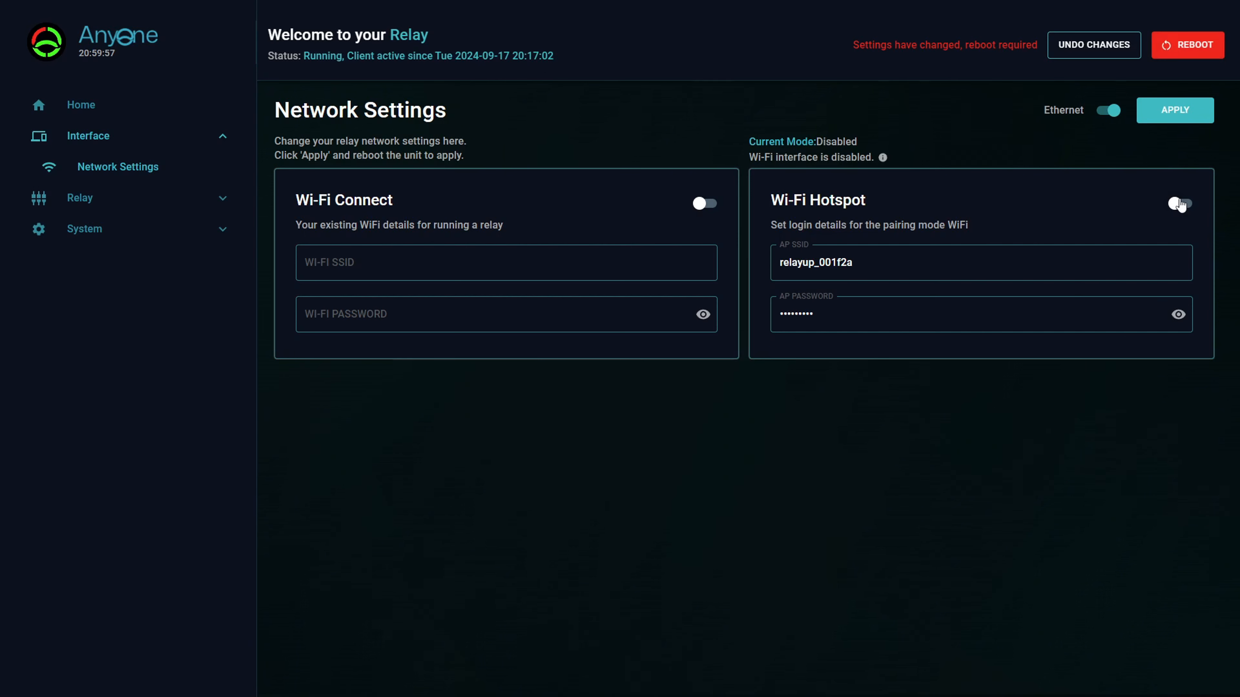
left_click(1179, 204)
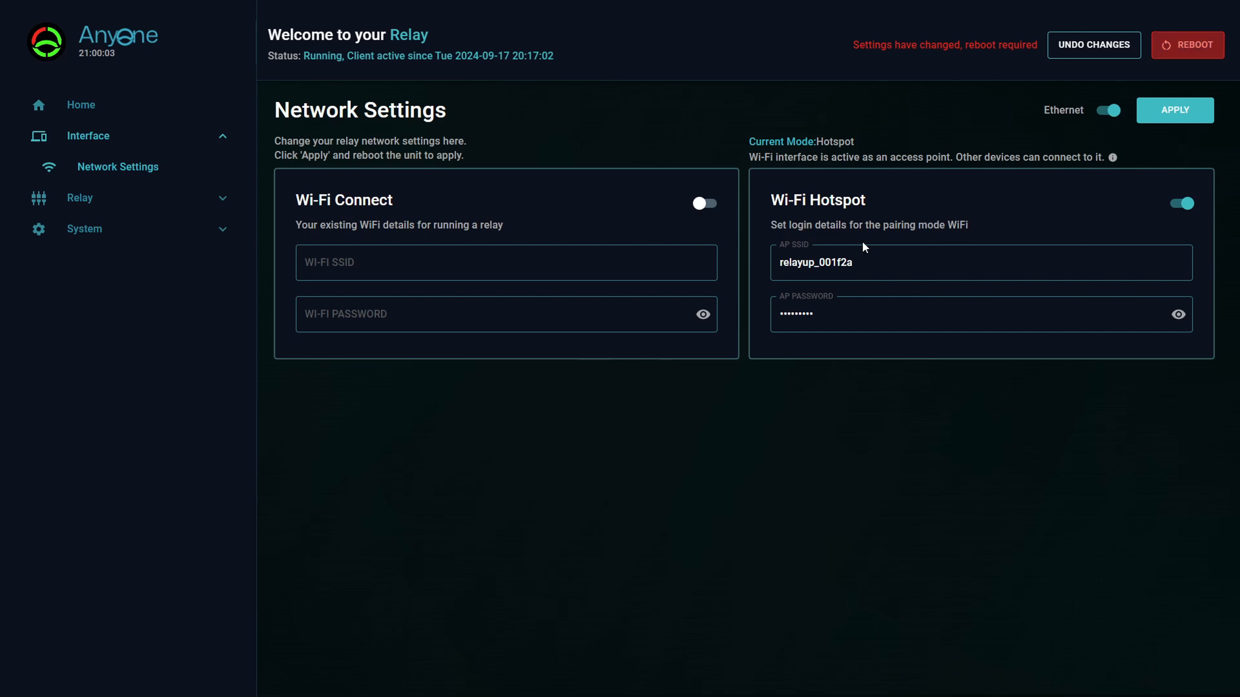
left_click(1183, 119)
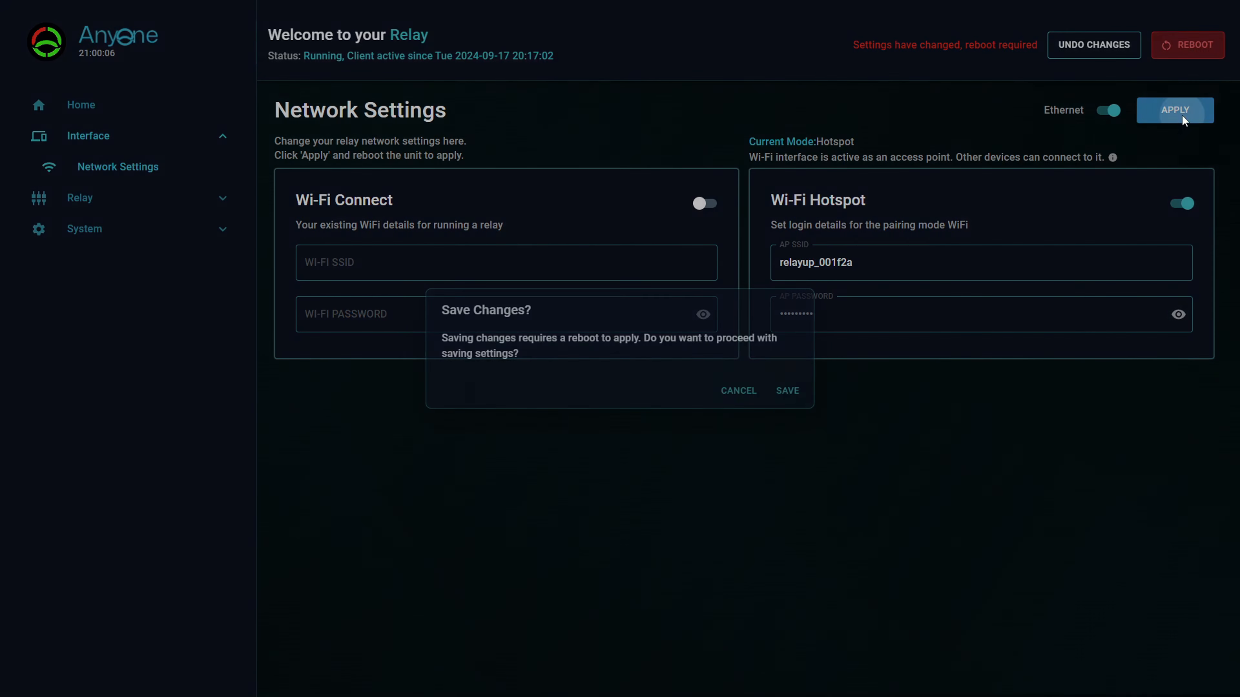
left_click(791, 394)
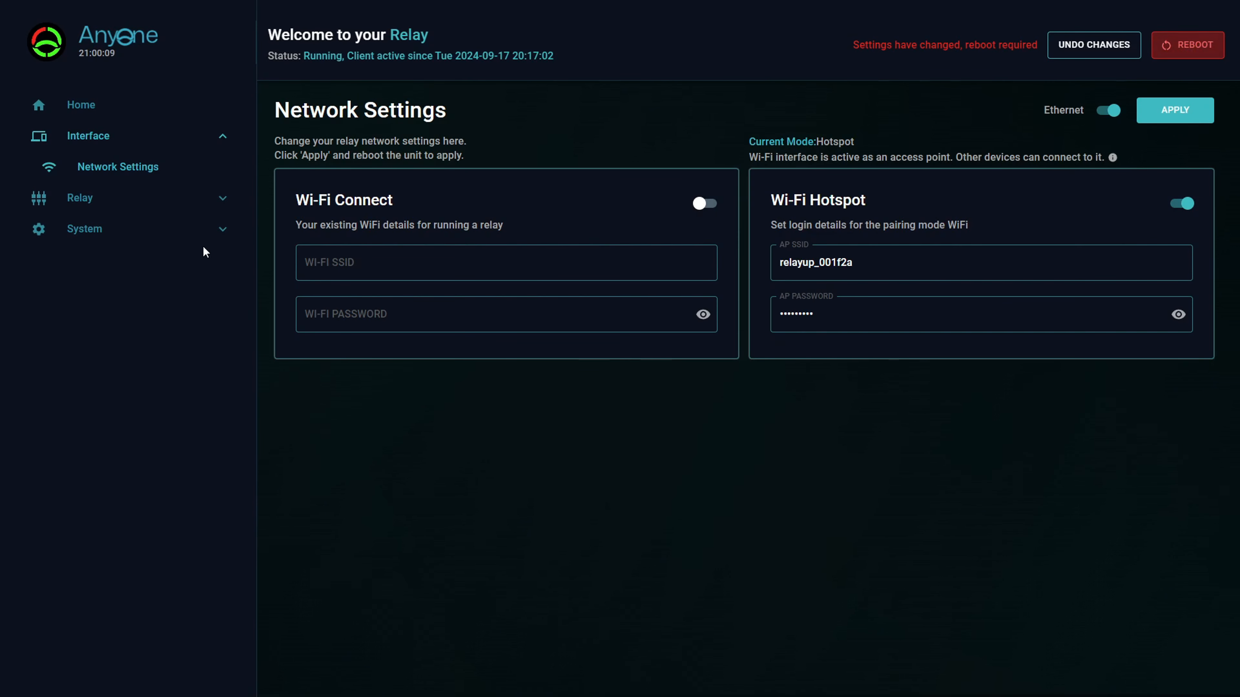
Recheck the saved proxy and network settings, and reboot the relay to apply them.
left_click(89, 199)
left_click(122, 290)
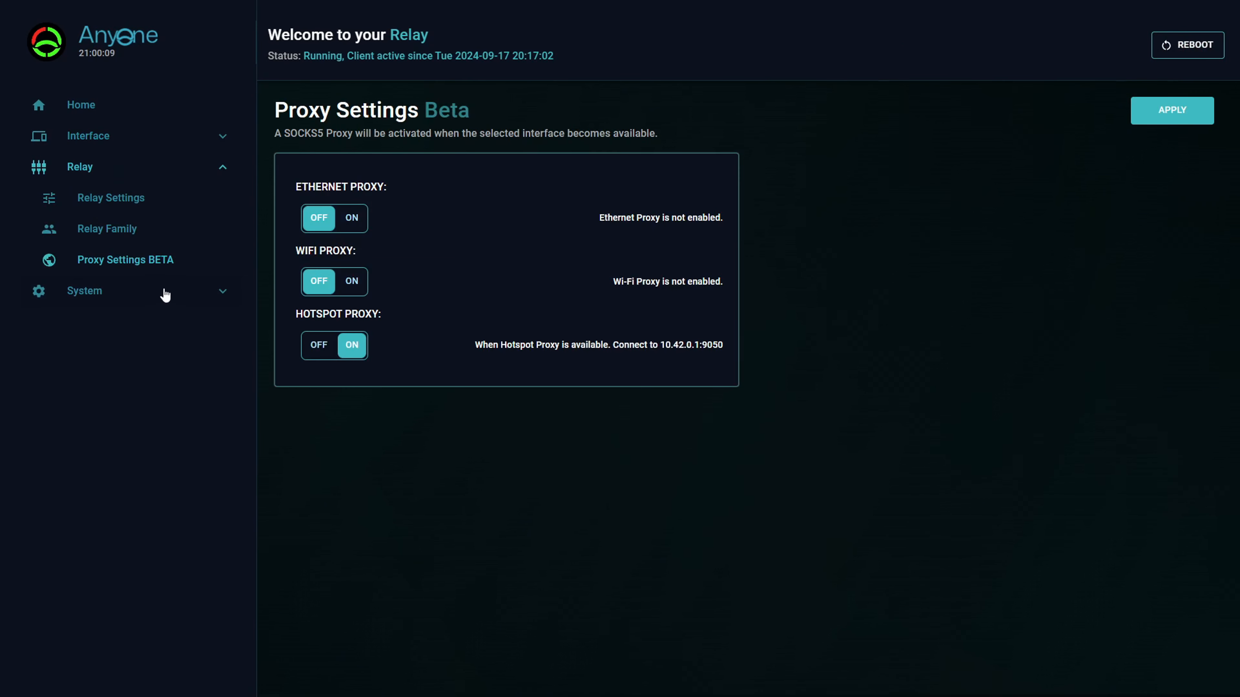
left_click(105, 137)
left_click(107, 167)
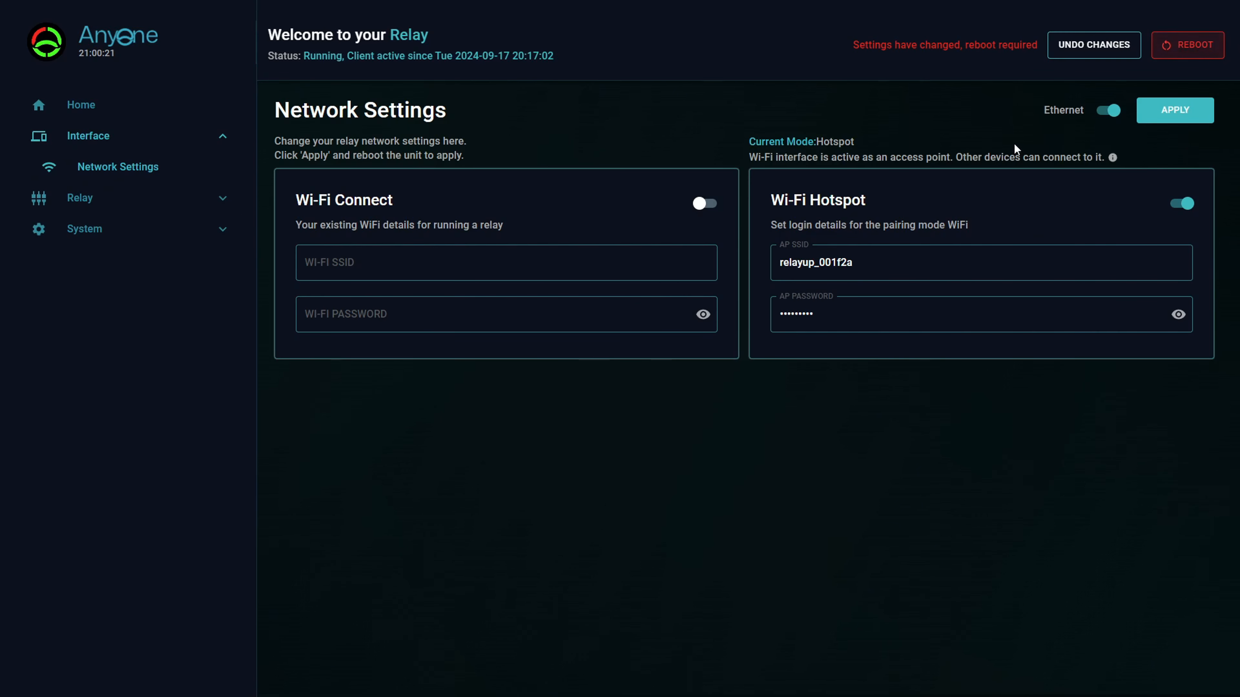
left_click(1181, 45)
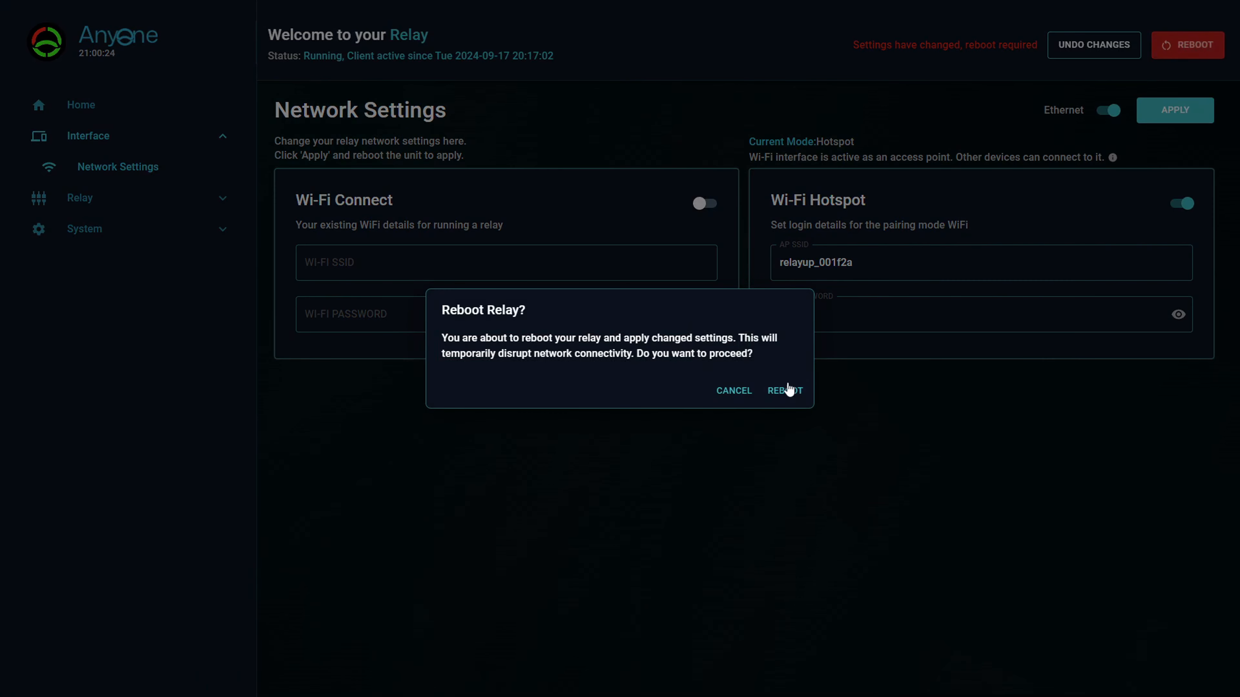
left_click(787, 390)
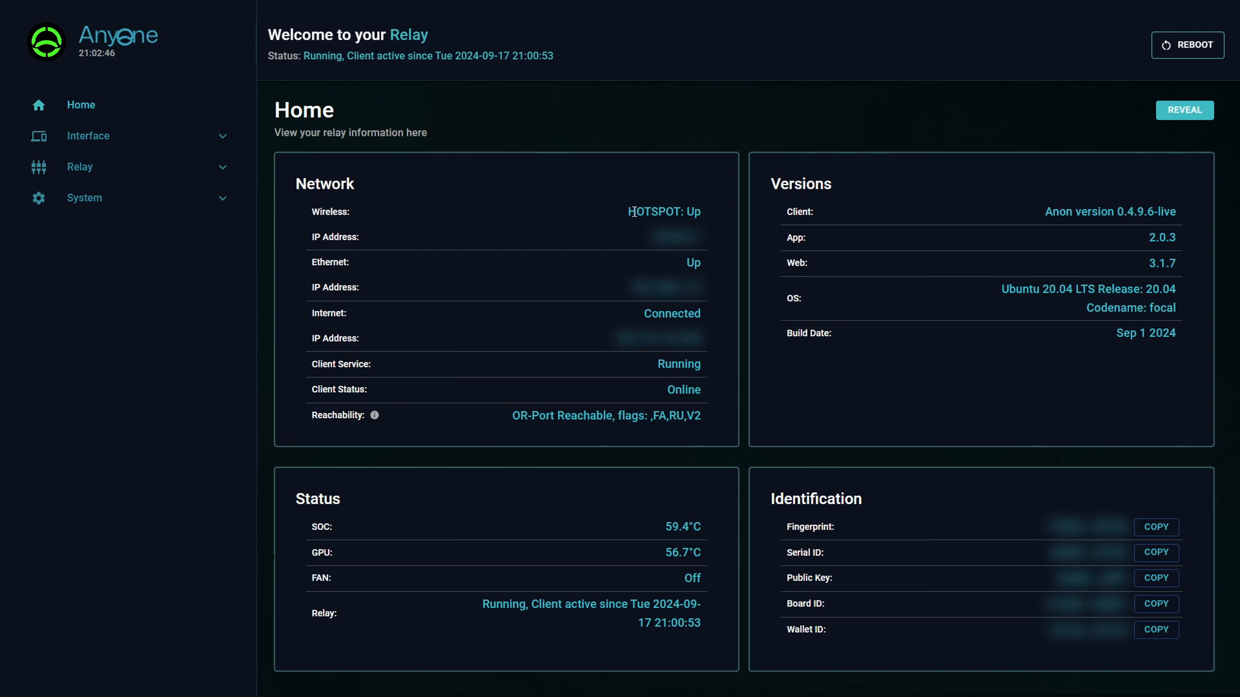
Check the relay's wireless status on the home page and the hotspot's AP SSID in the network settings.
left_click_drag(628, 215, 711, 217)
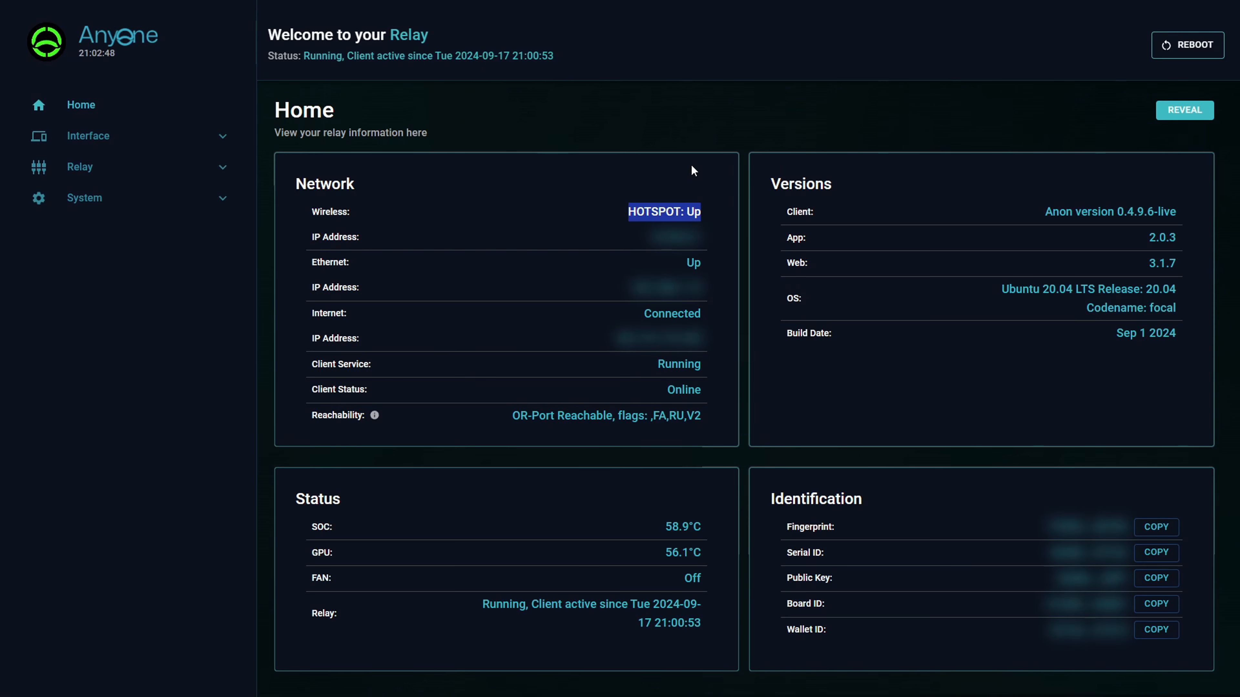
left_click(682, 134)
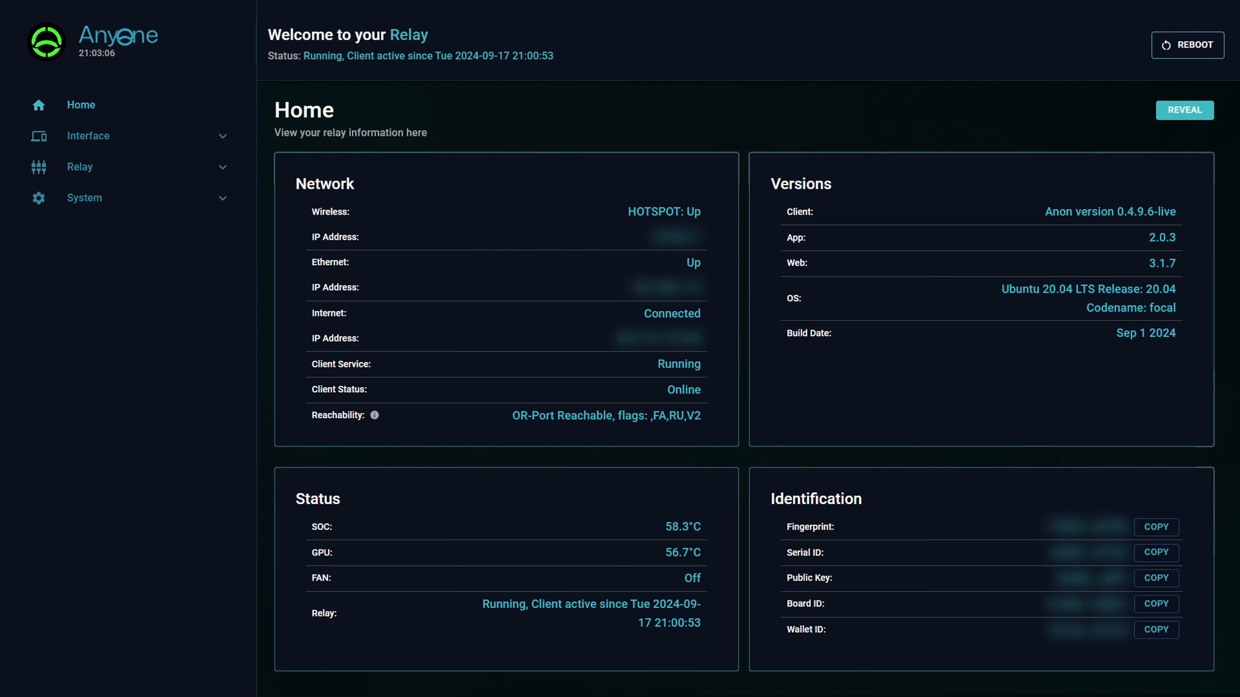
left_click(187, 170)
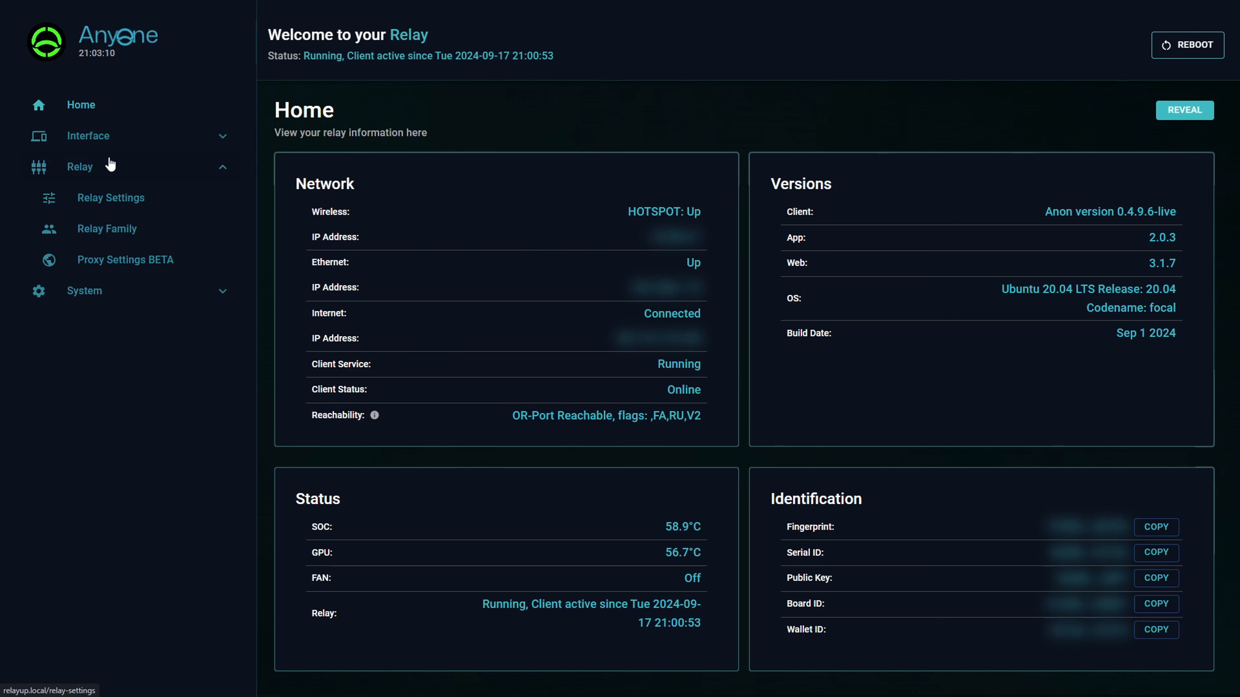
left_click(103, 137)
left_click(122, 170)
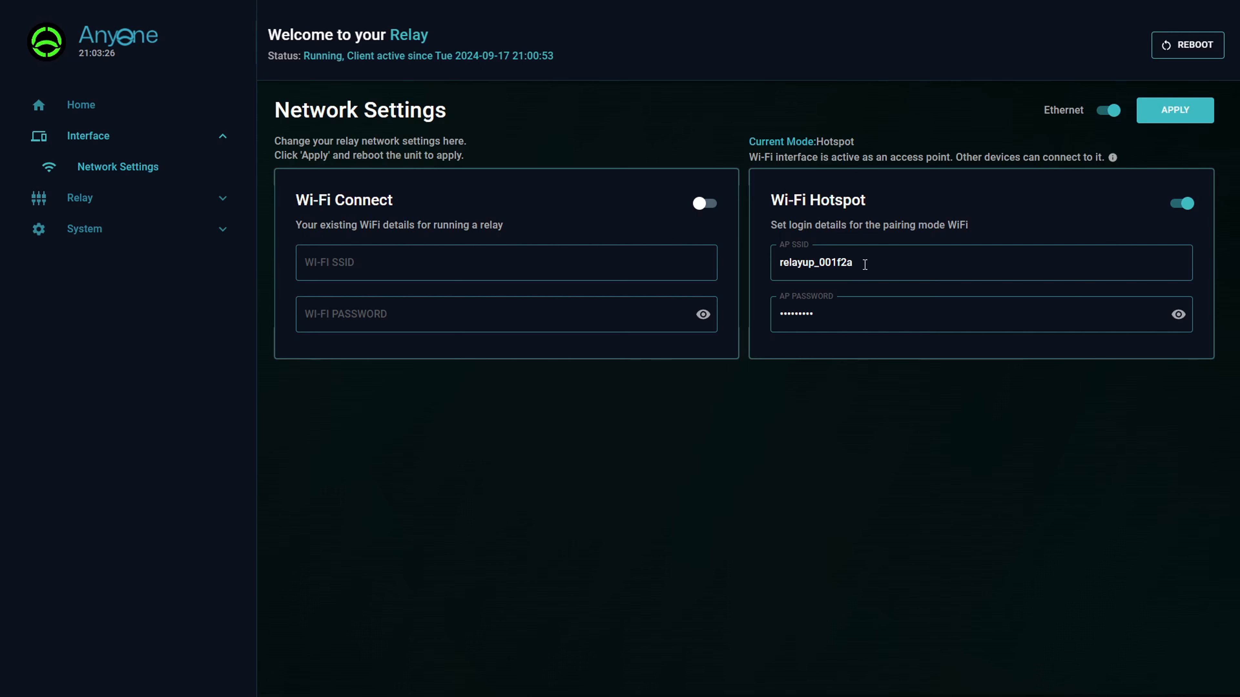
left_click_drag(863, 265, 769, 273)
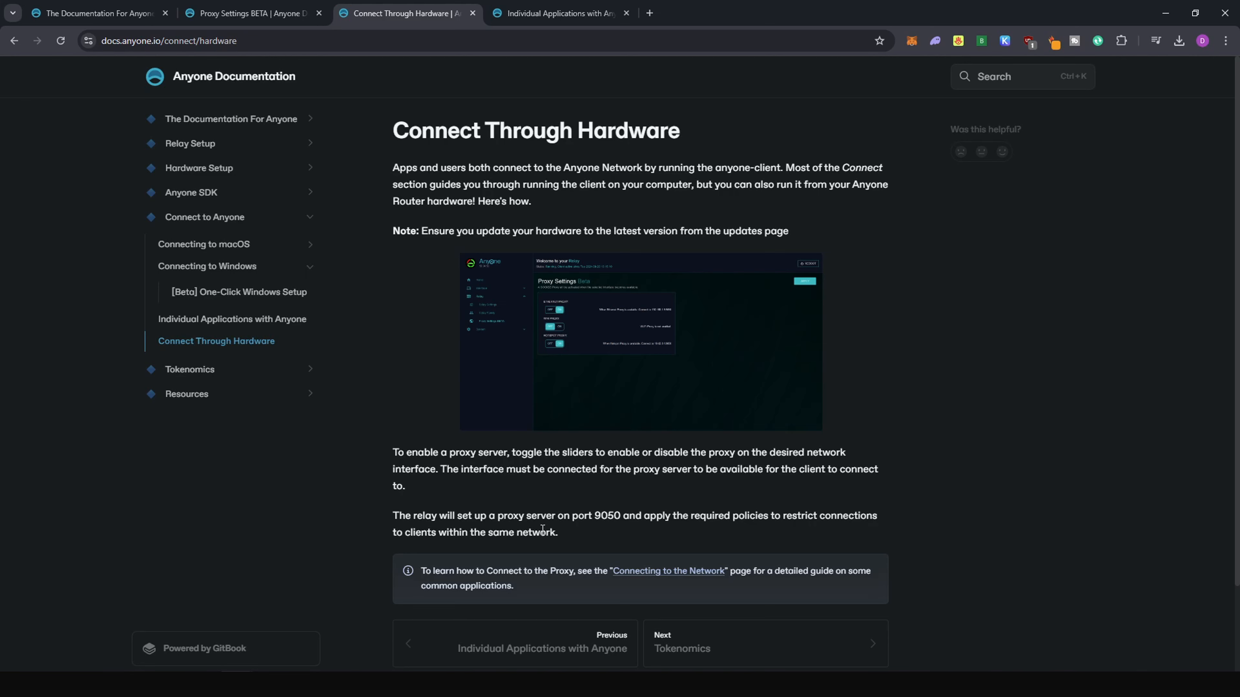
Switch to the Anyone documentation and read the Connect Through Hardware page and the SOCKS5 setup instructions for individual applications.
left_click_drag(393, 132, 691, 131)
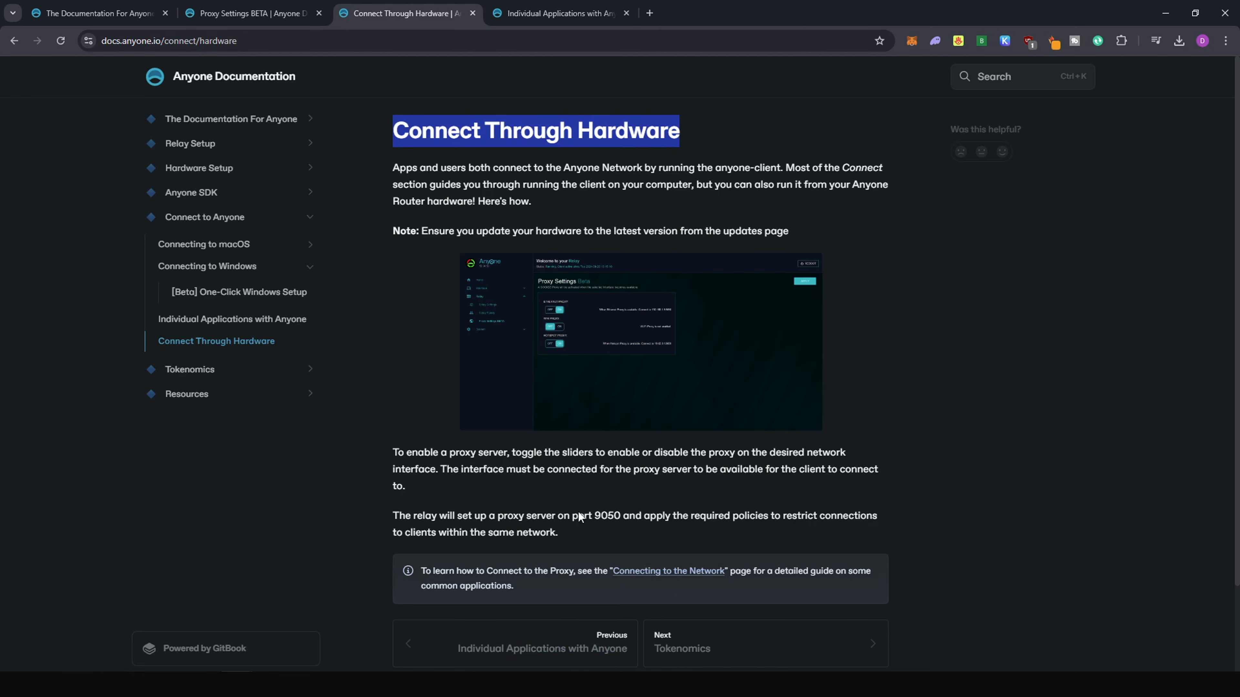
left_click(487, 570)
left_click_drag(486, 570, 588, 572)
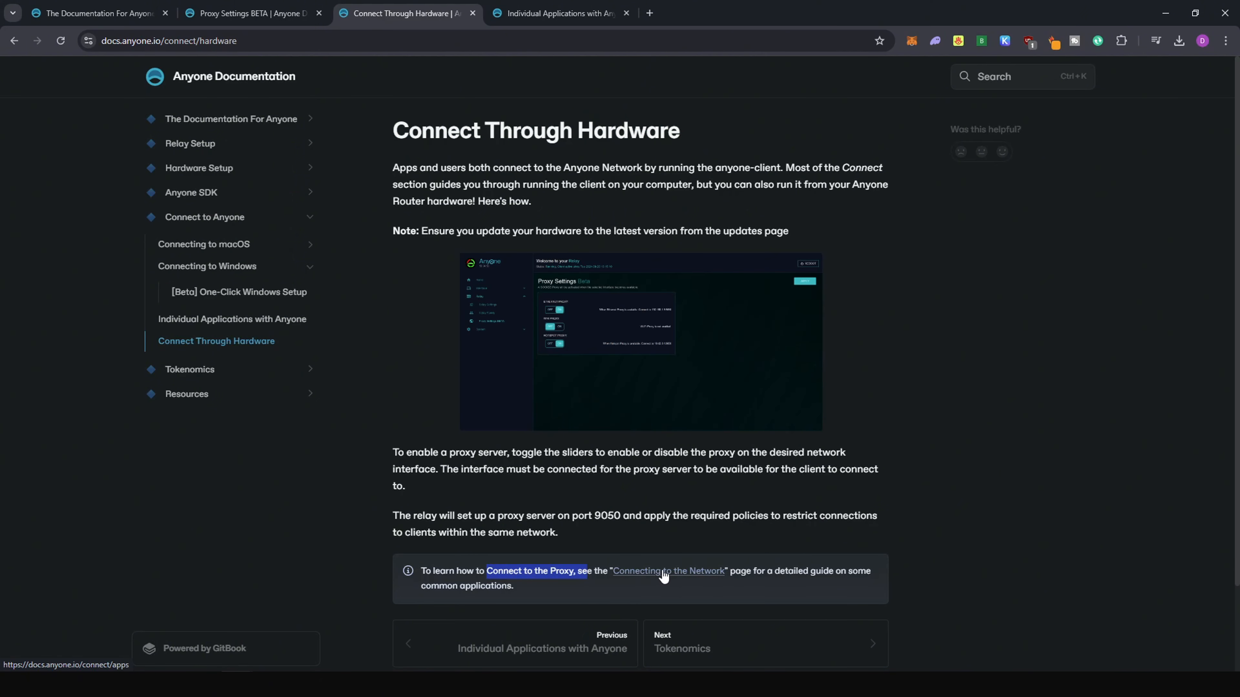
left_click(537, 14)
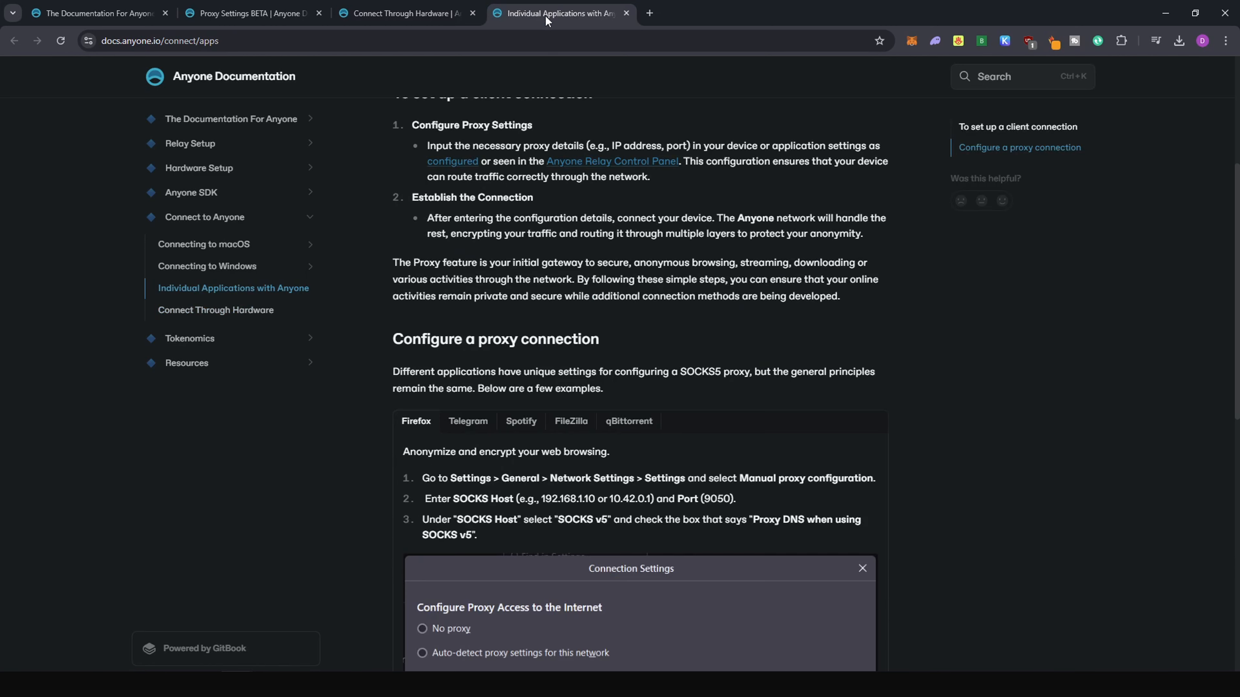
scroll(566, 251, "up", 2)
scroll(566, 251, "up", 2)
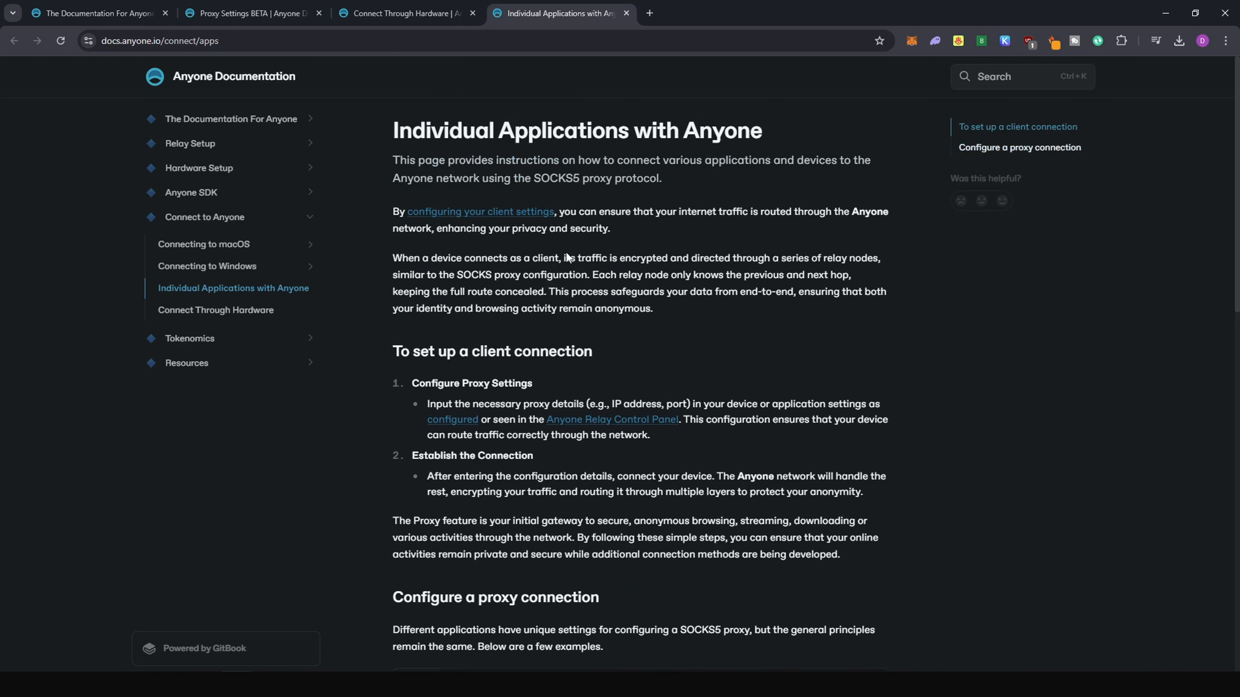
scroll(644, 399, "down", 2)
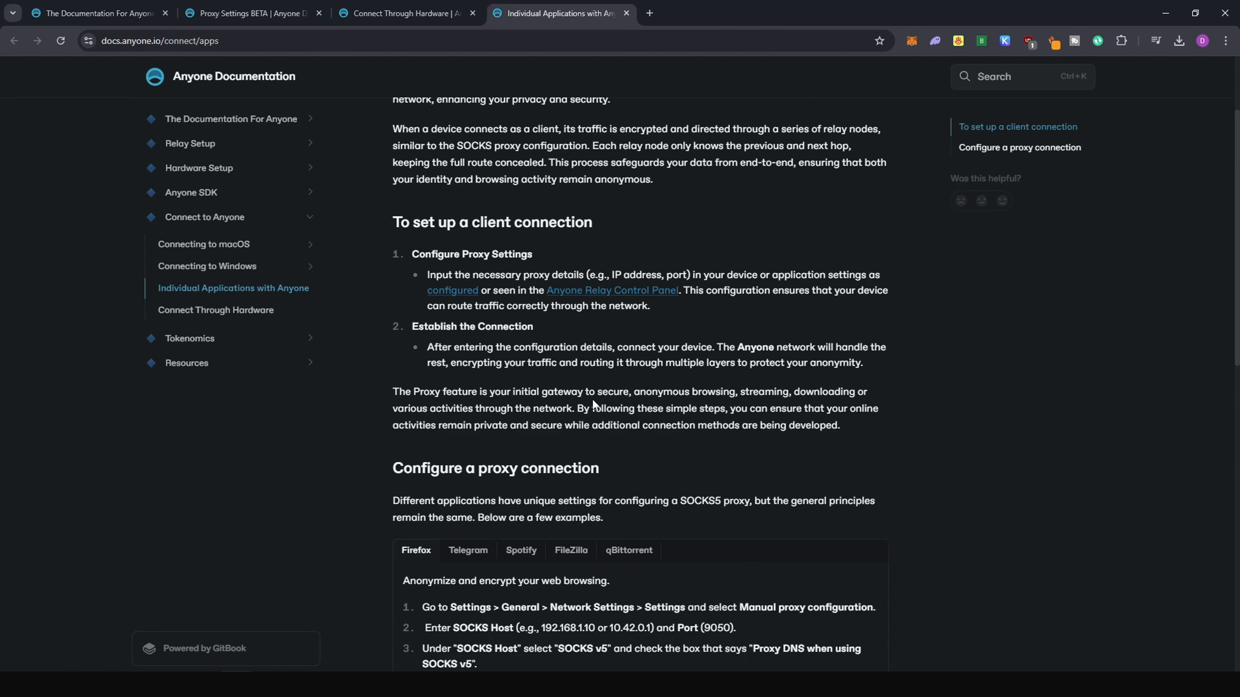
scroll(591, 398, "down", 4)
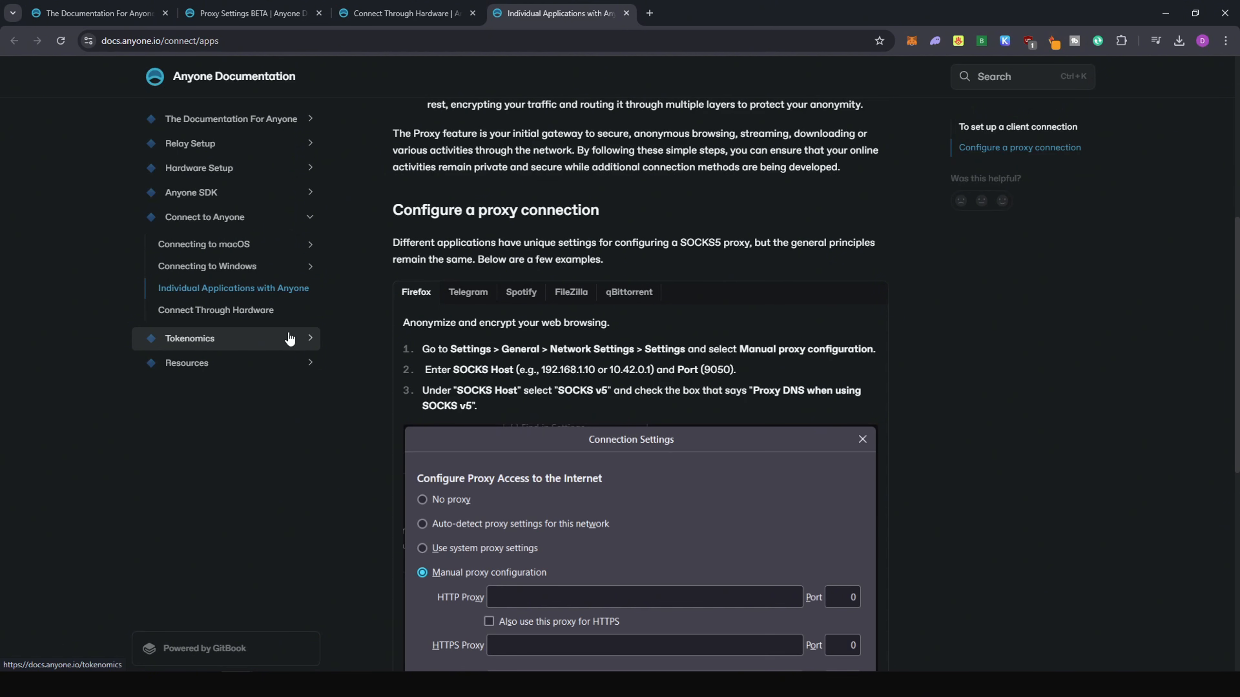
scroll(477, 301, "down", 2)
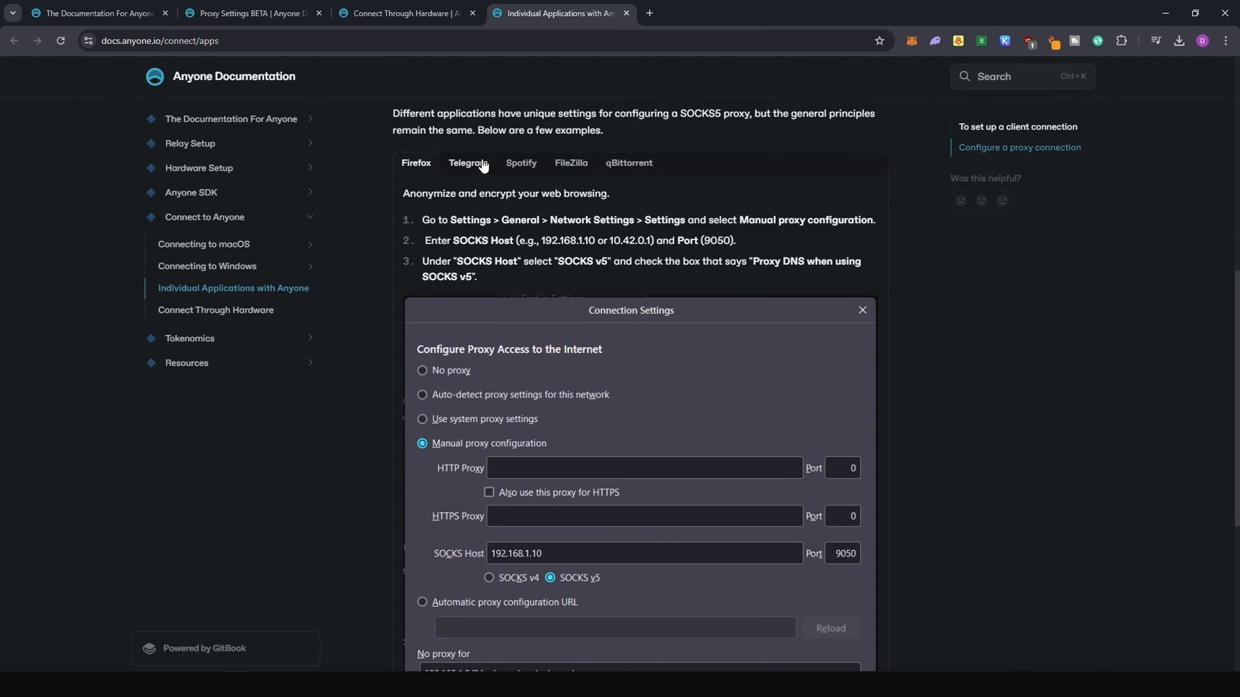
left_click_drag(871, 12, 1, 41)
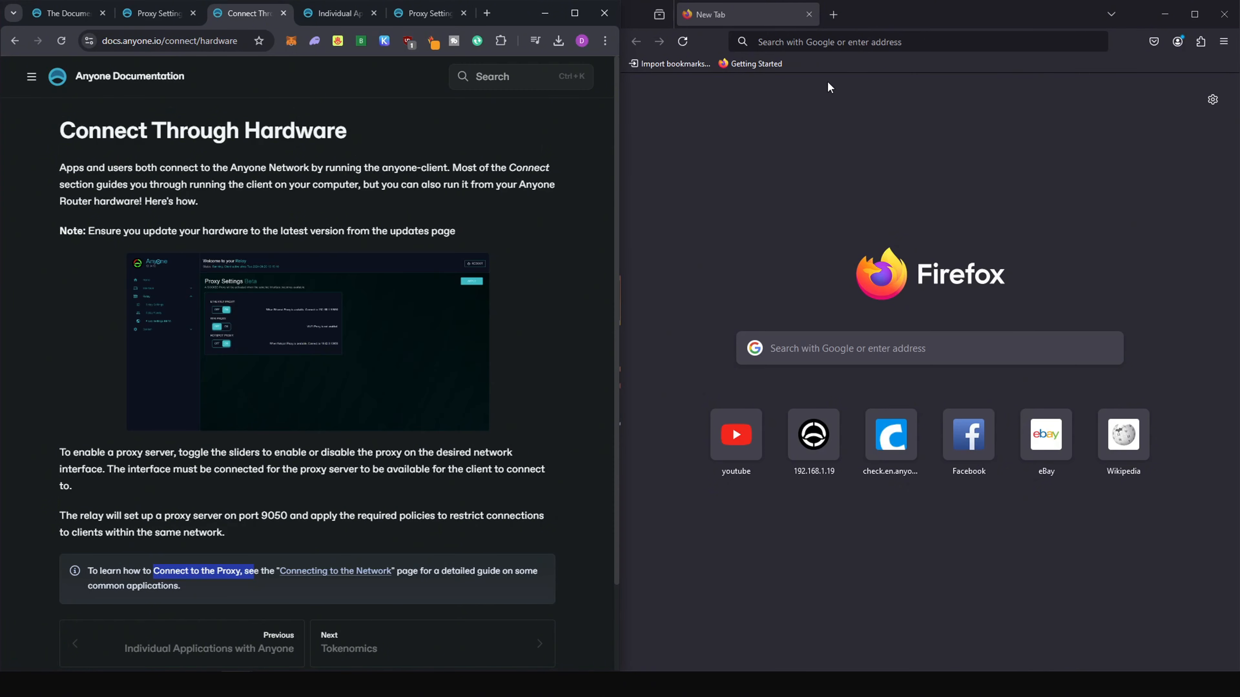
left_click(830, 38)
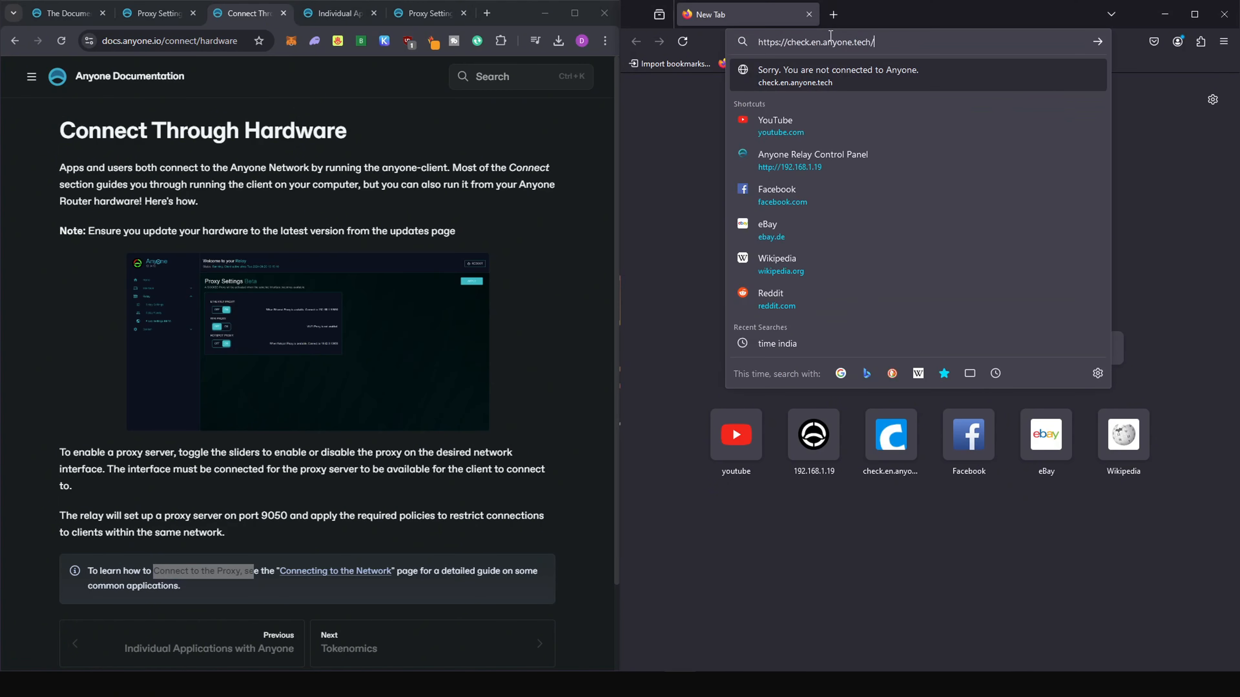
left_click(795, 75)
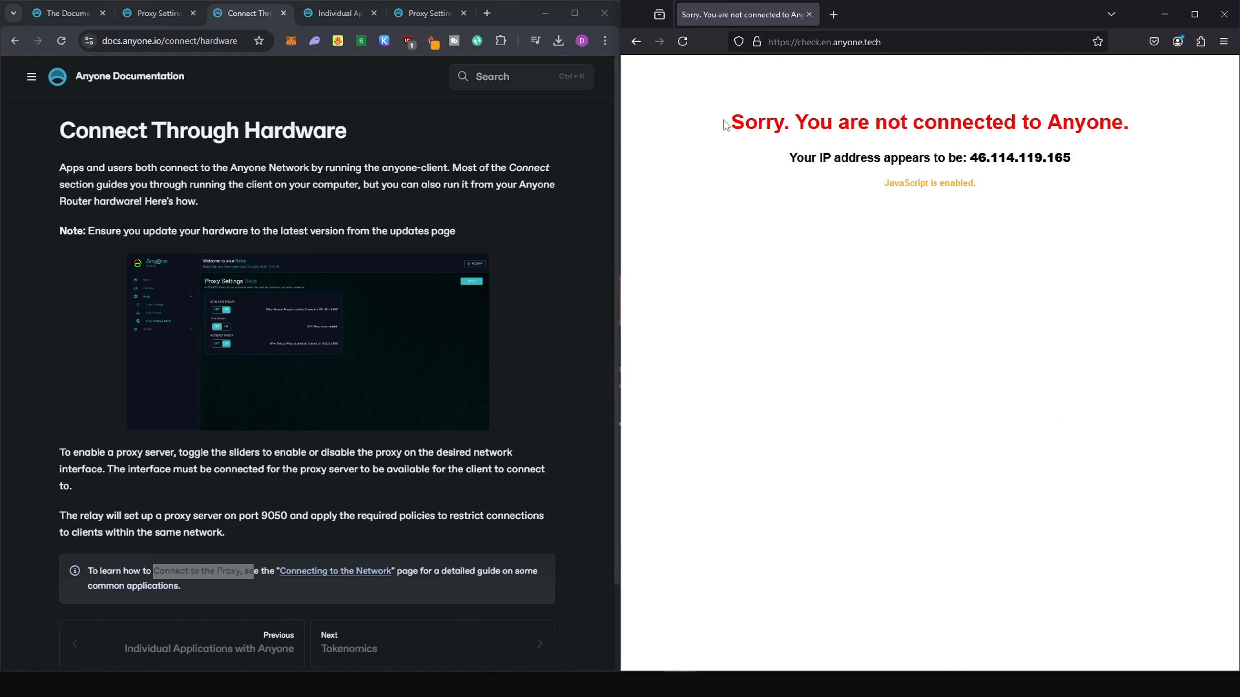
left_click_drag(730, 122, 1137, 108)
left_click(1154, 108)
Return to the documentation, show its page list, and look through the Connect Through Hardware page.
left_click(249, 196)
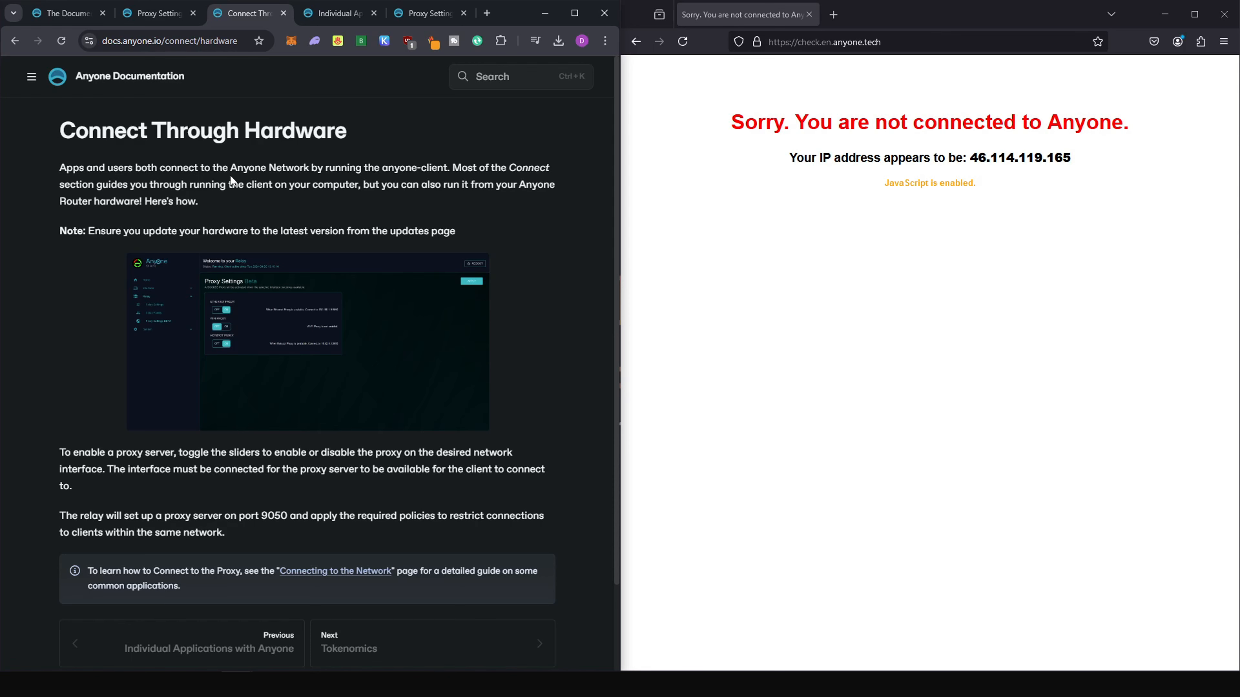
left_click(32, 79)
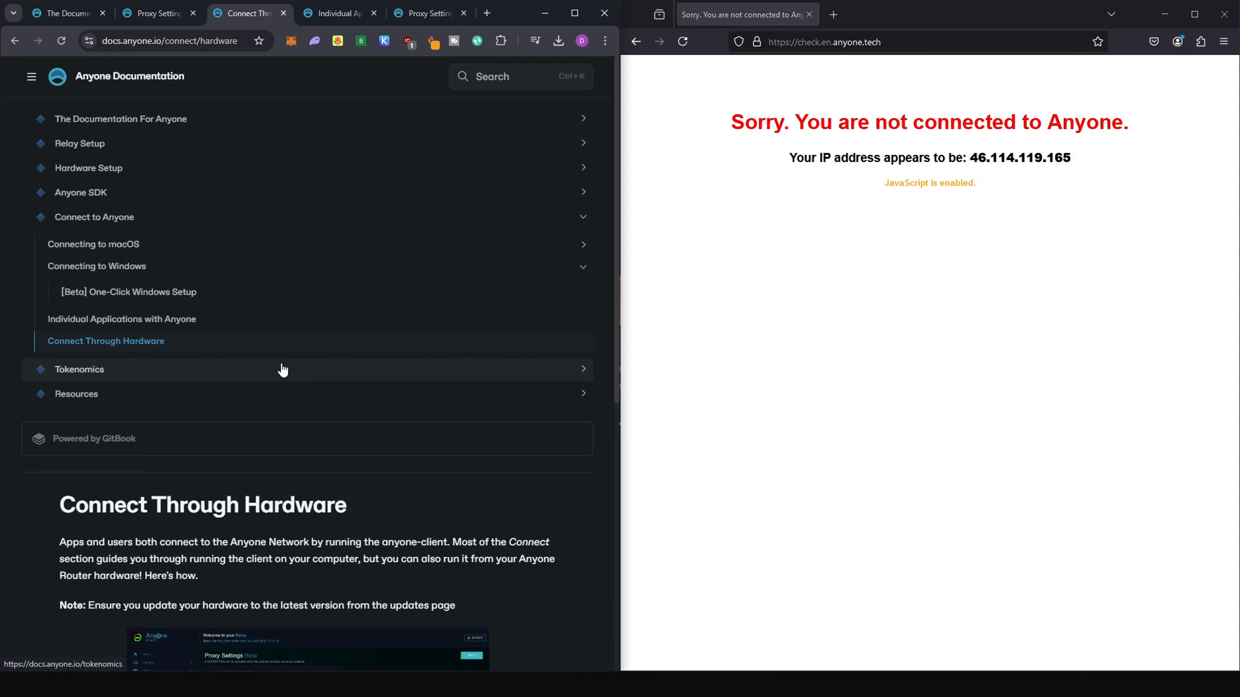
scroll(273, 342, "down", 10)
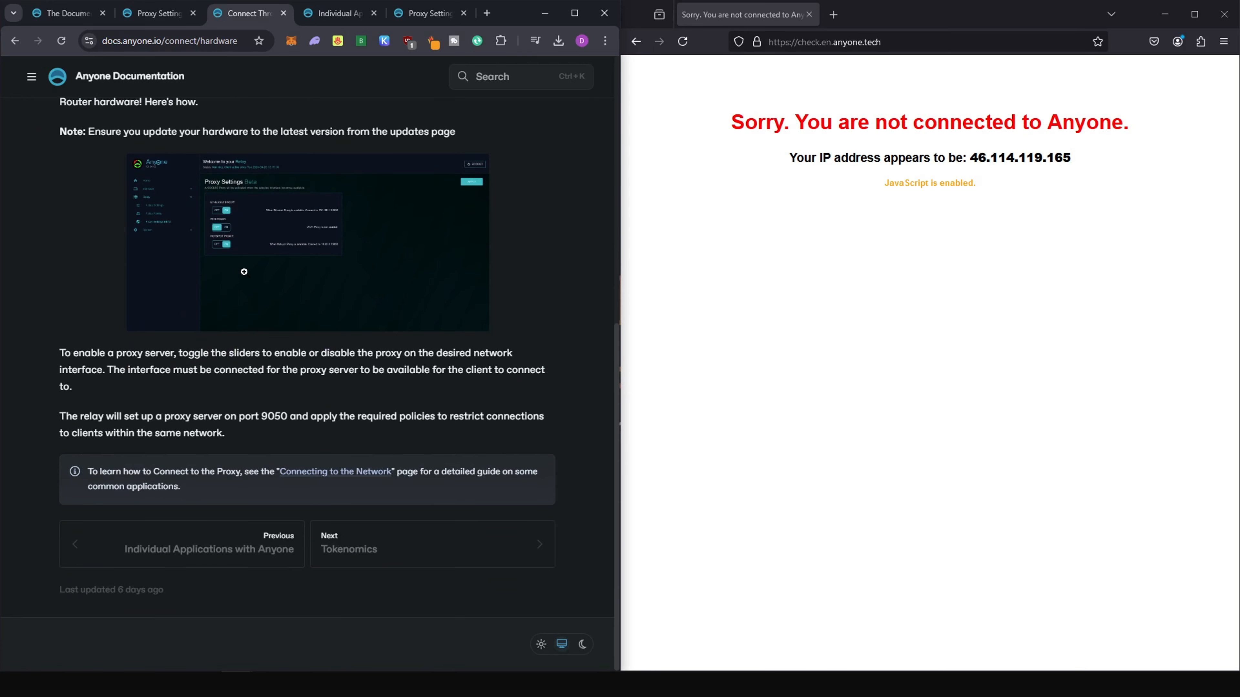
Read the proxy port note on the Connect Through Hardware page and open its linked Connecting to the Network guide.
scroll(244, 272, "up", 1)
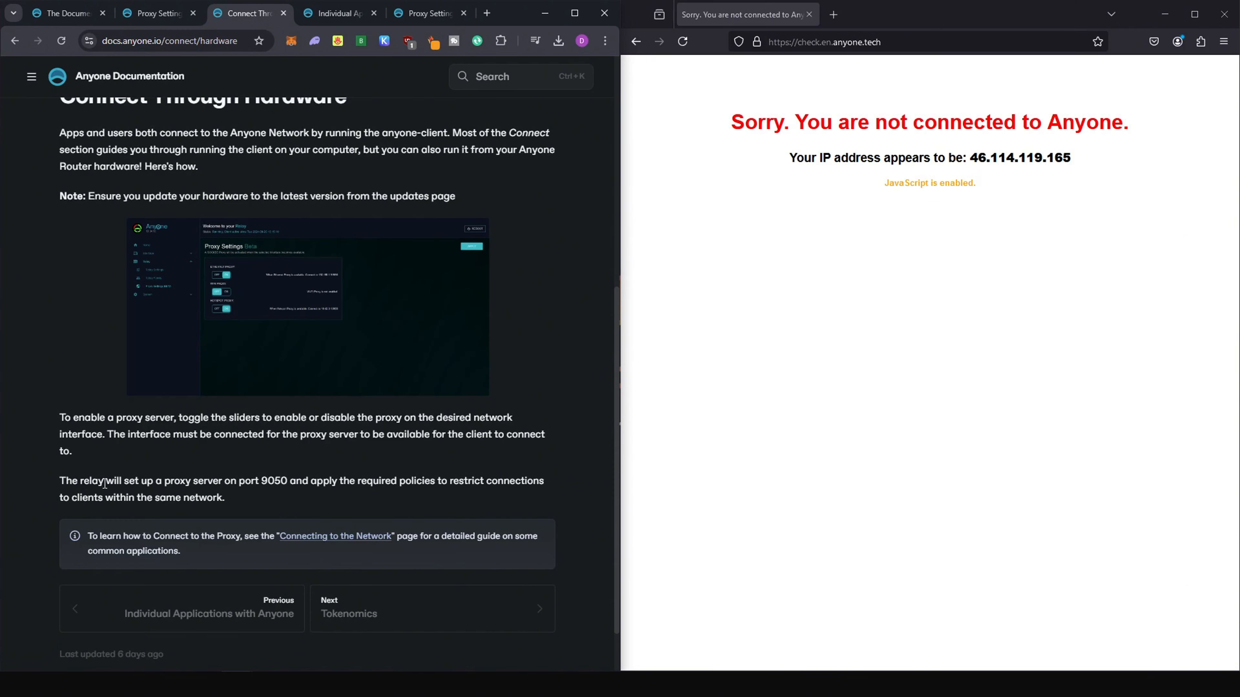
left_click_drag(104, 484, 306, 481)
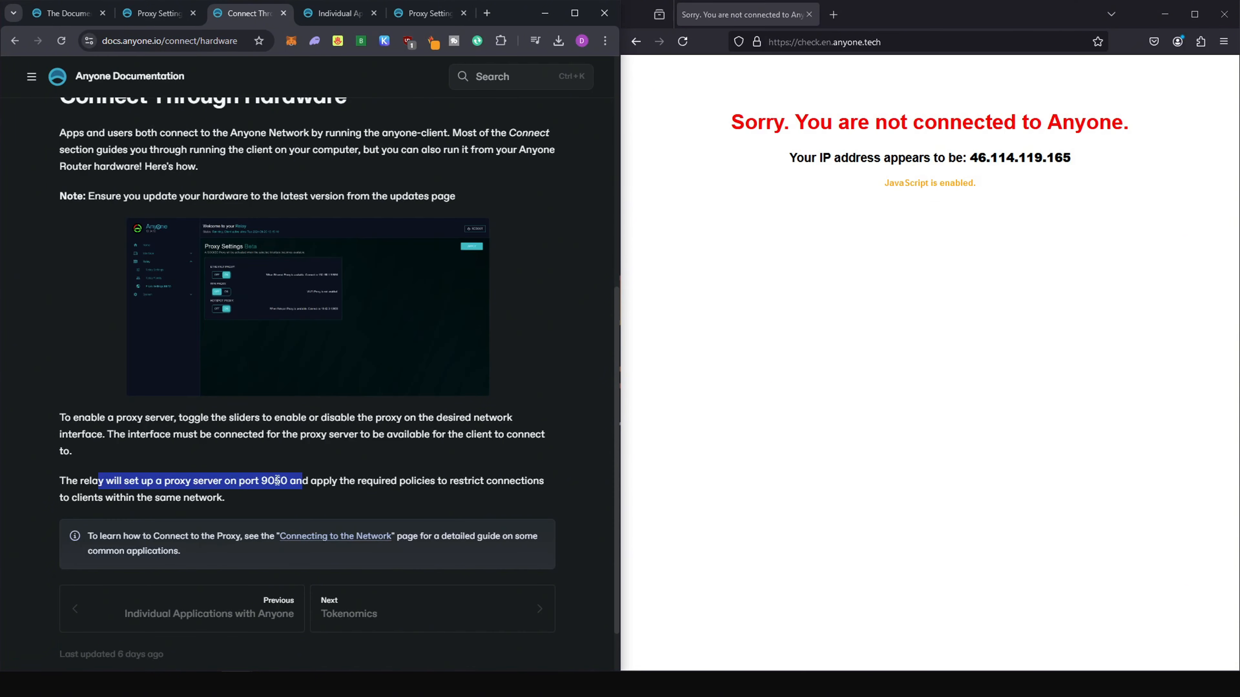
left_click(301, 537)
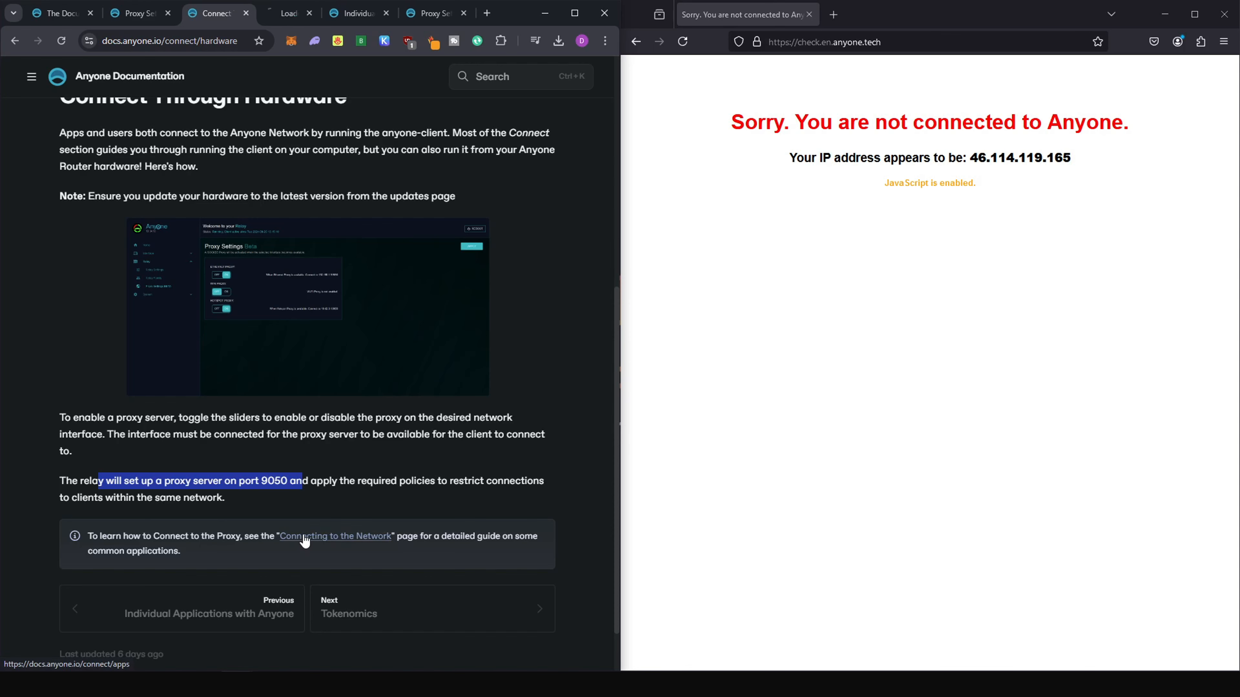
scroll(345, 180, "down", 10)
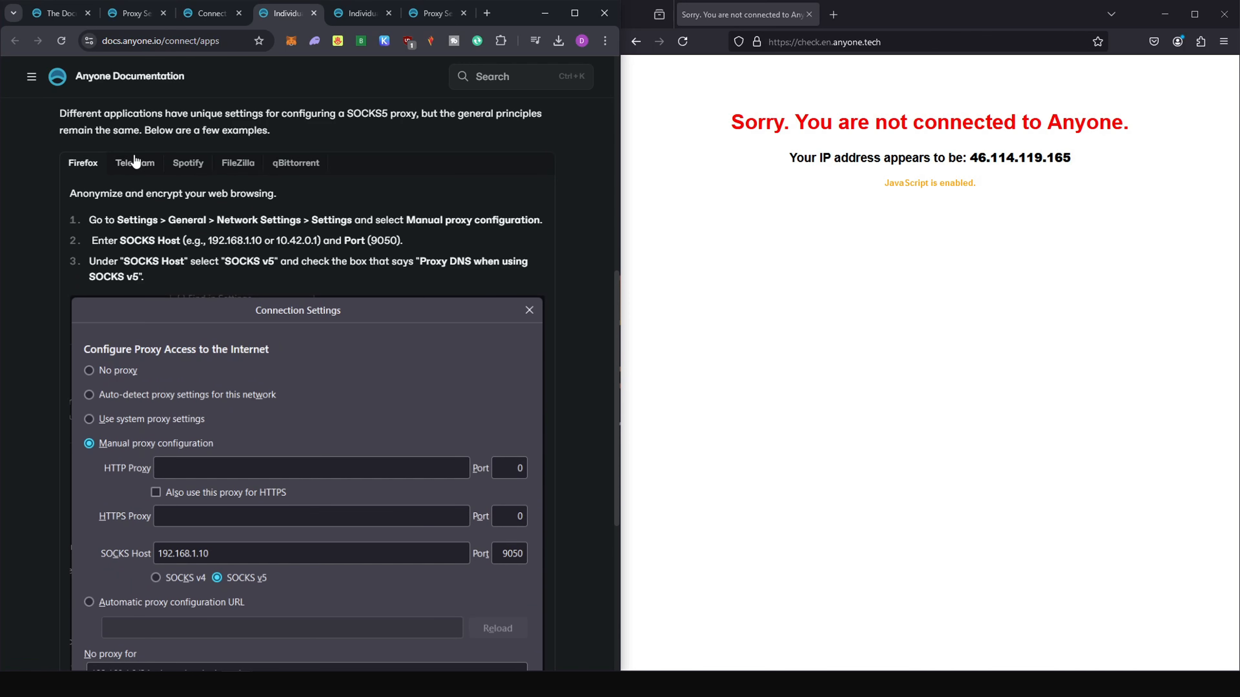
Look through the SOCKS5 proxy examples for Telegram, Spotify, FileZilla and qBittorrent, and return to the Firefox instructions.
left_click(137, 169)
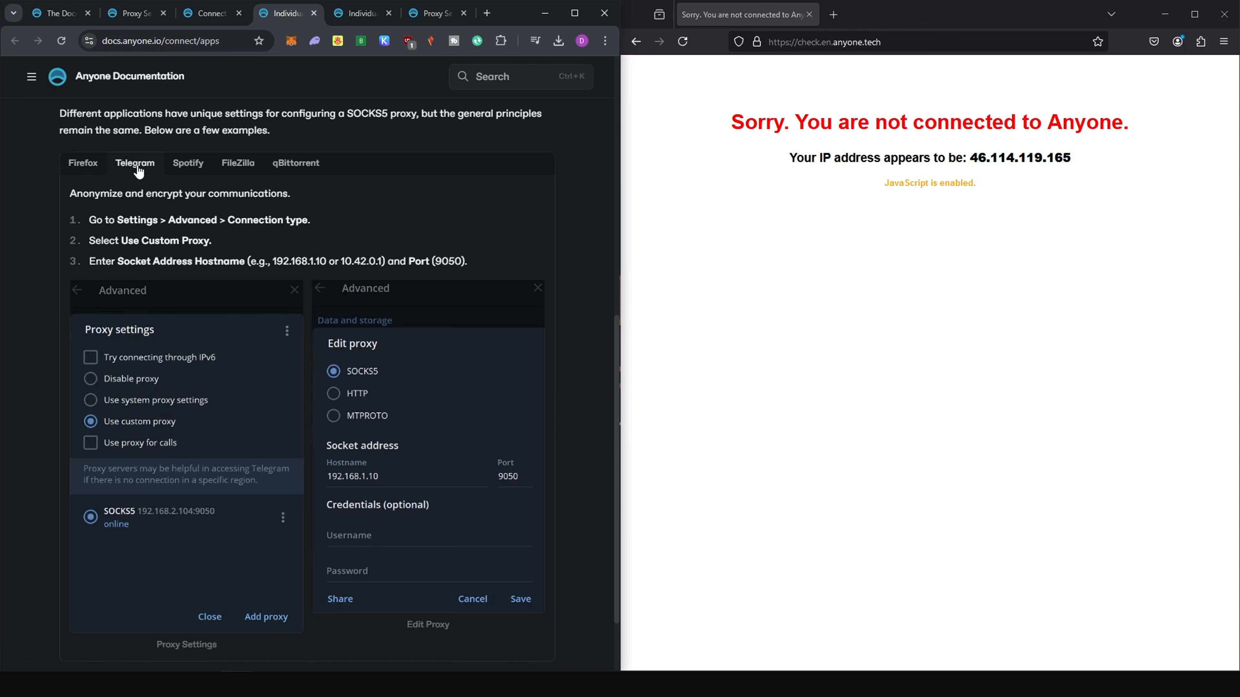
left_click(185, 164)
left_click(234, 166)
left_click(296, 162)
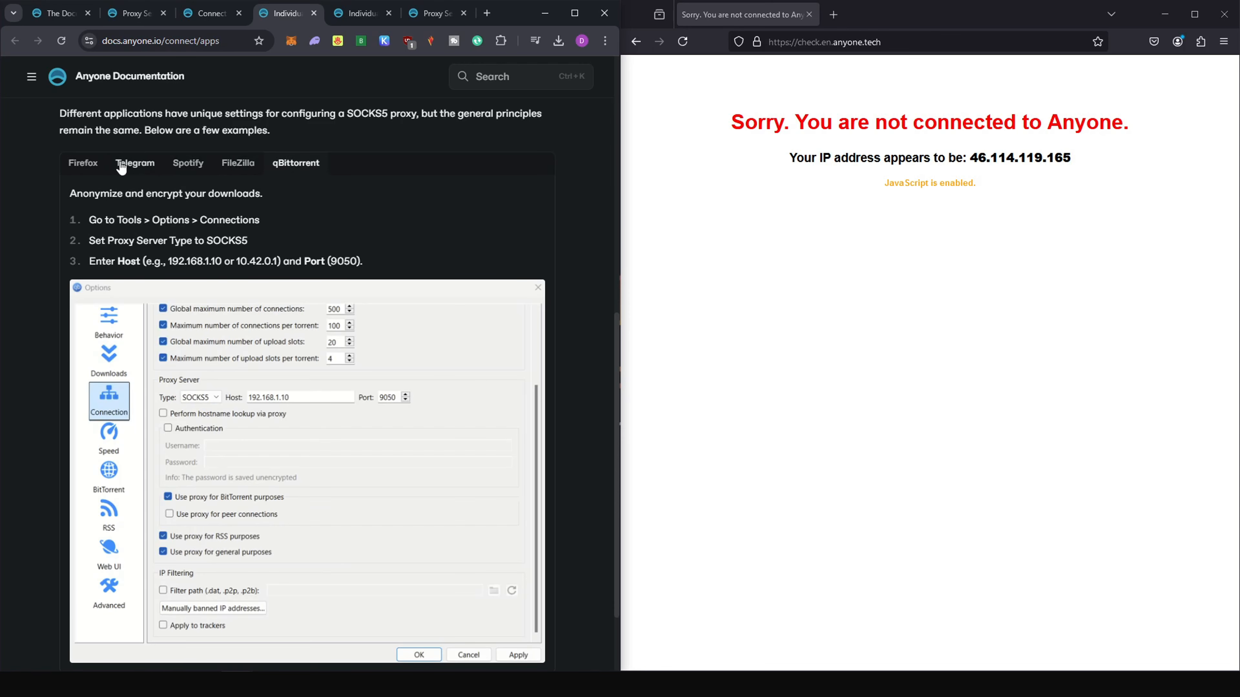
left_click(83, 163)
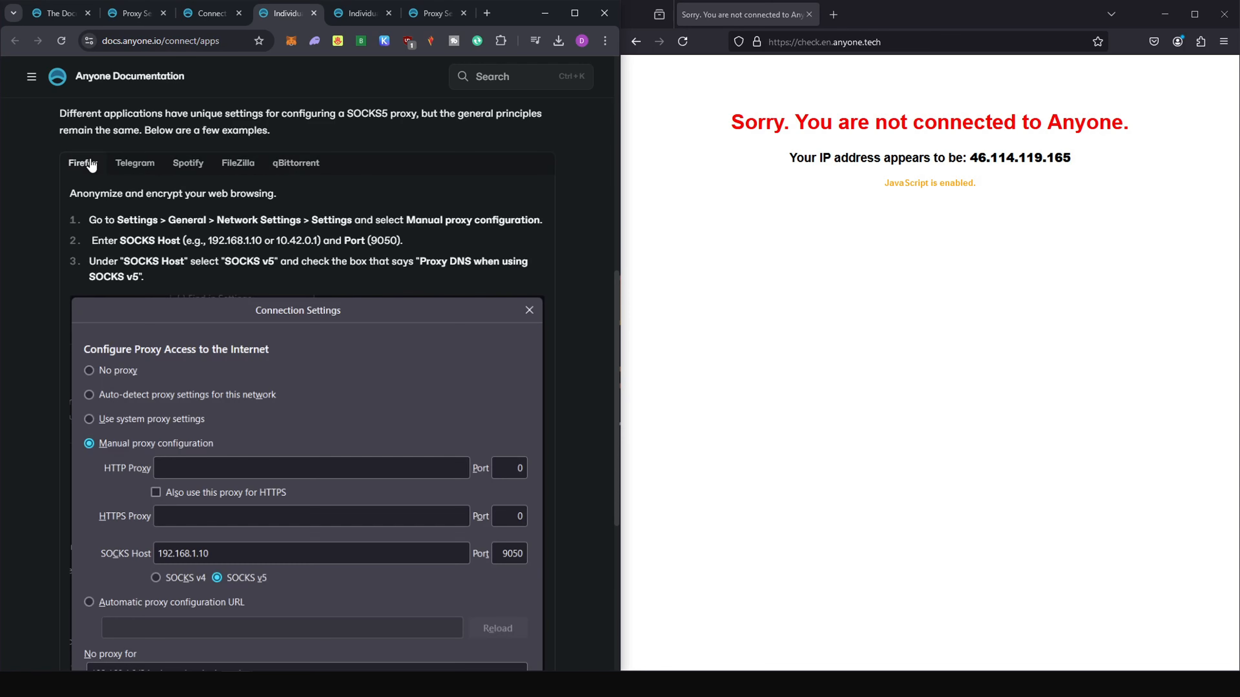
Search Firefox's settings for "proxy", open the connection settings and select Manual proxy configuration.
left_click(1226, 43)
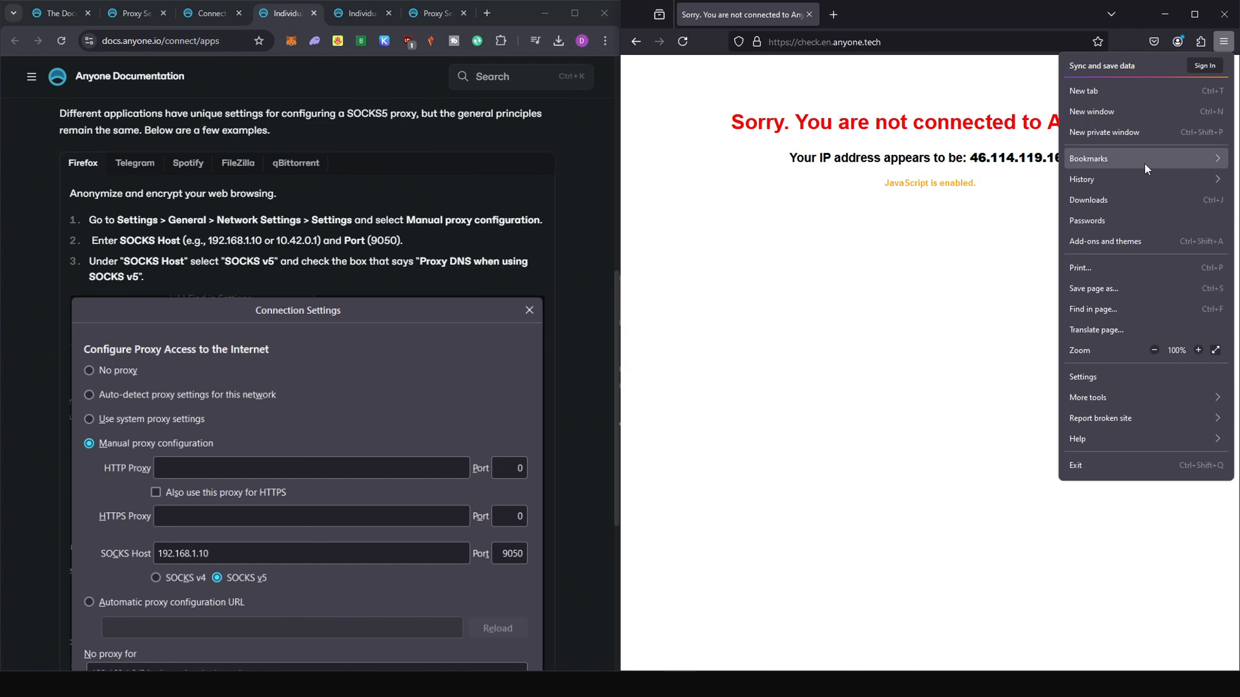
left_click(1088, 377)
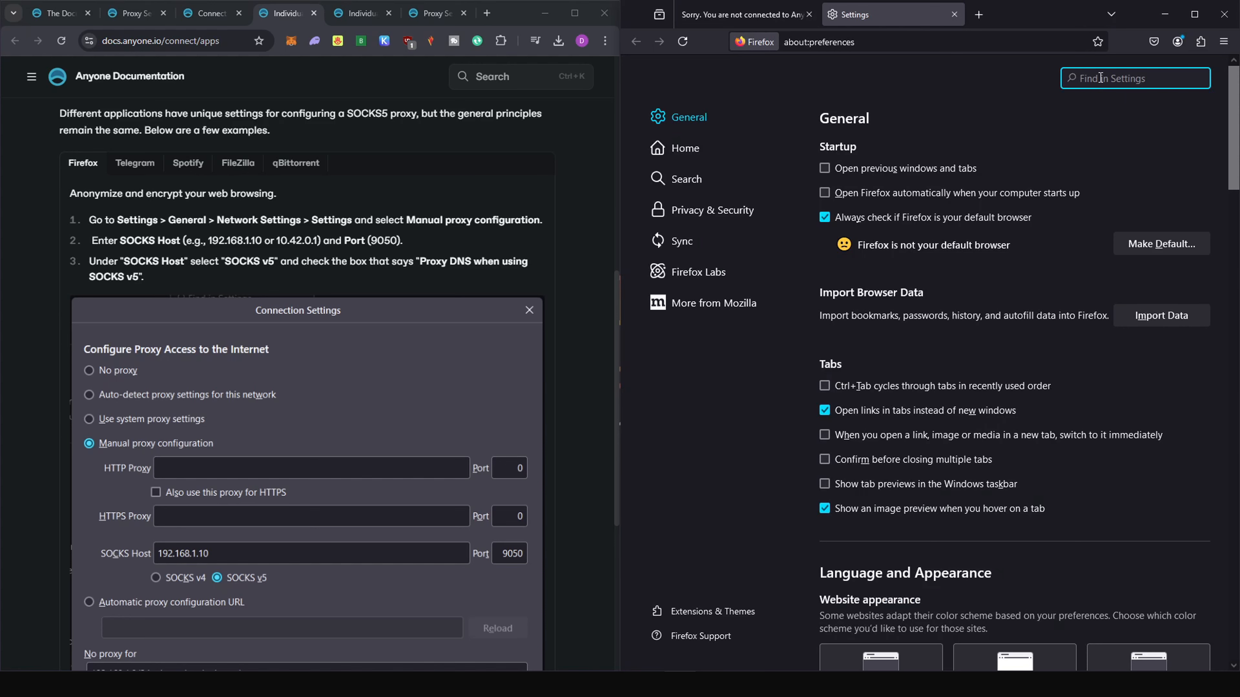
type("pro")
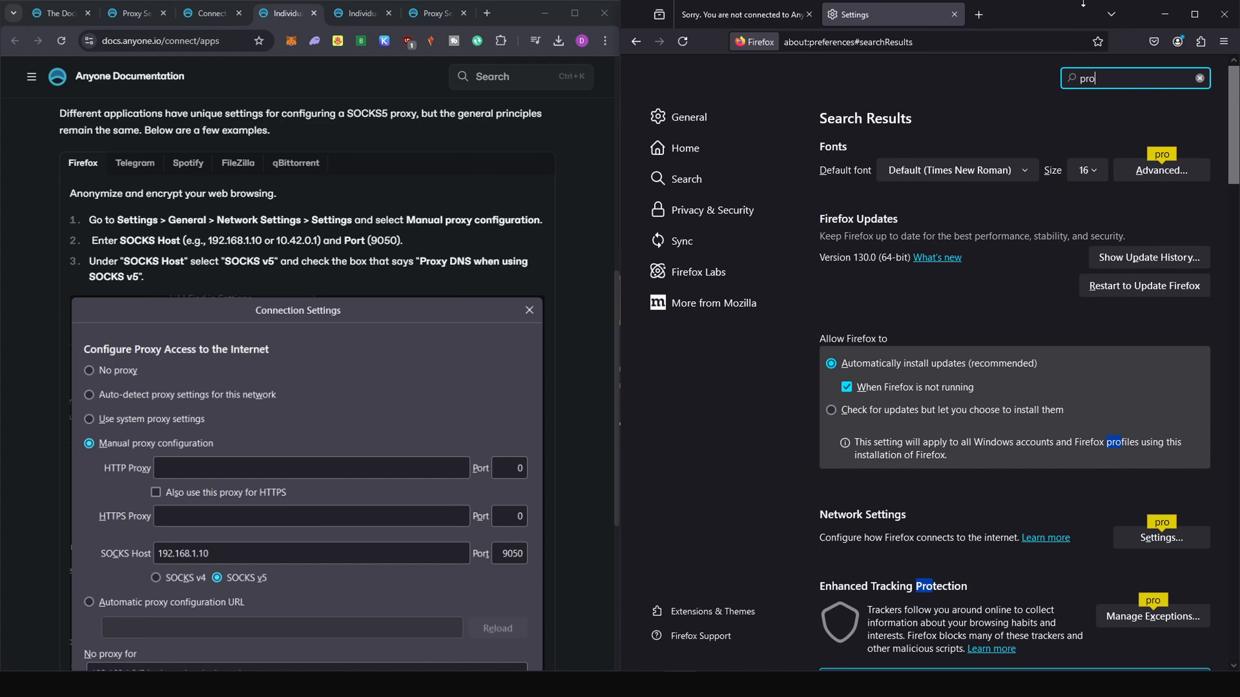
type("xy")
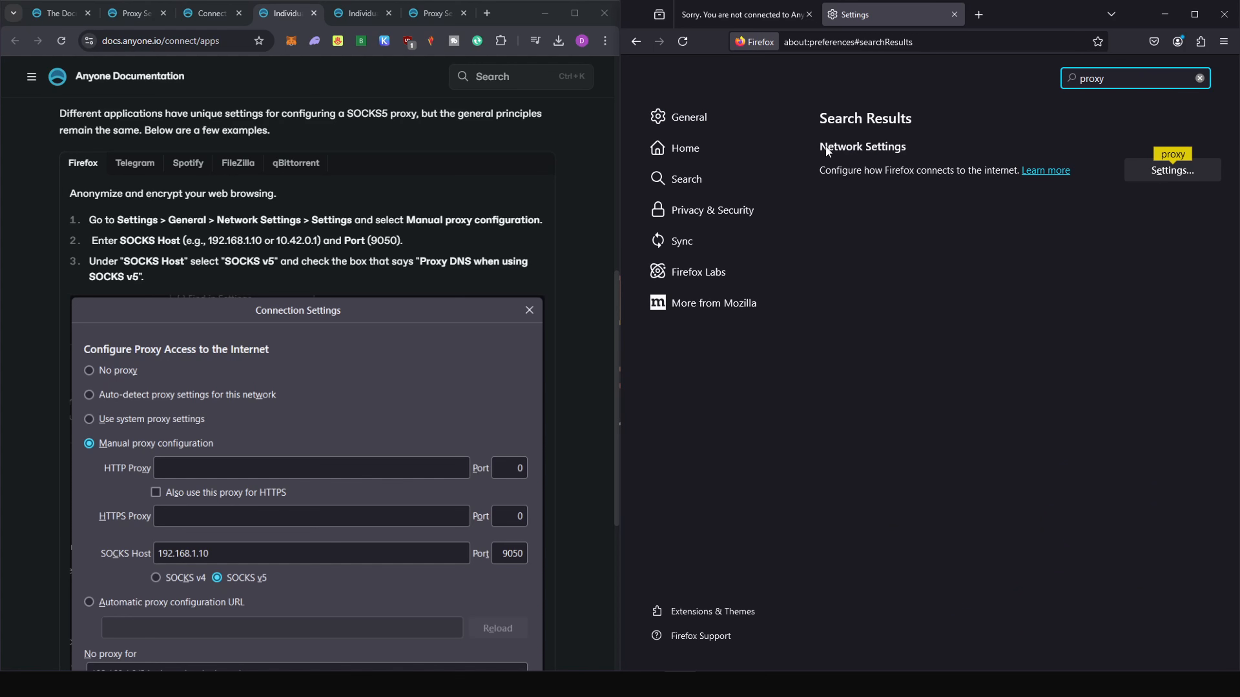
left_click(1162, 171)
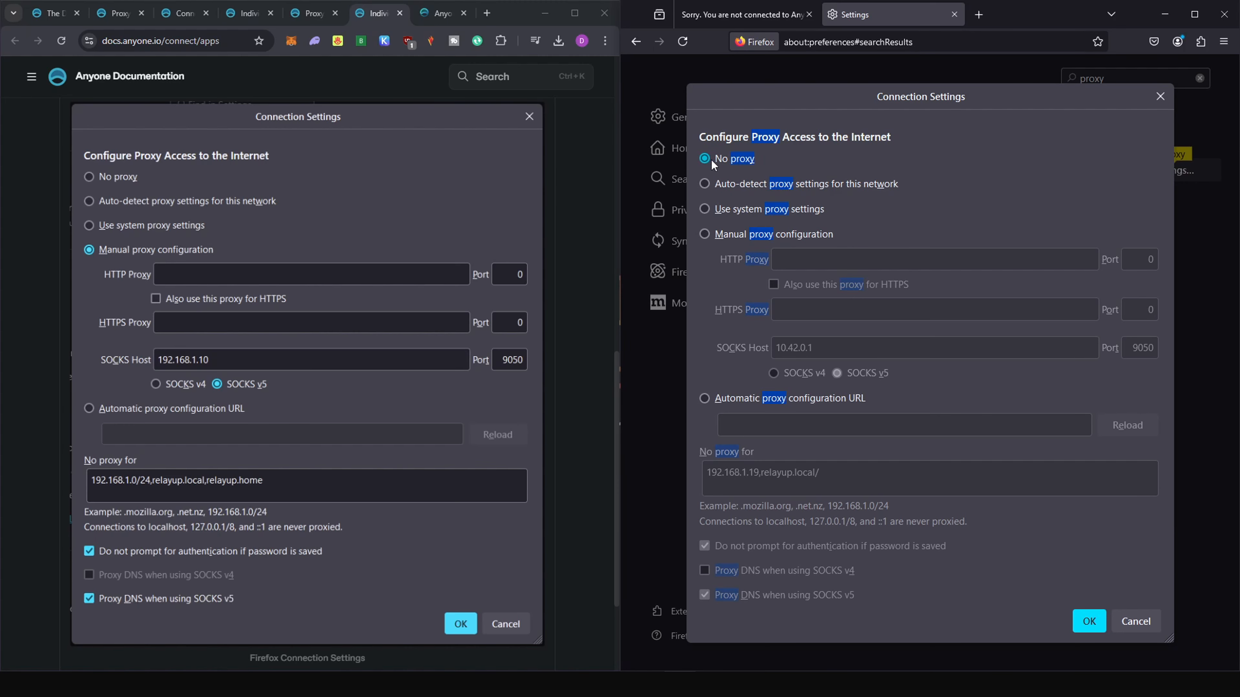
left_click(705, 236)
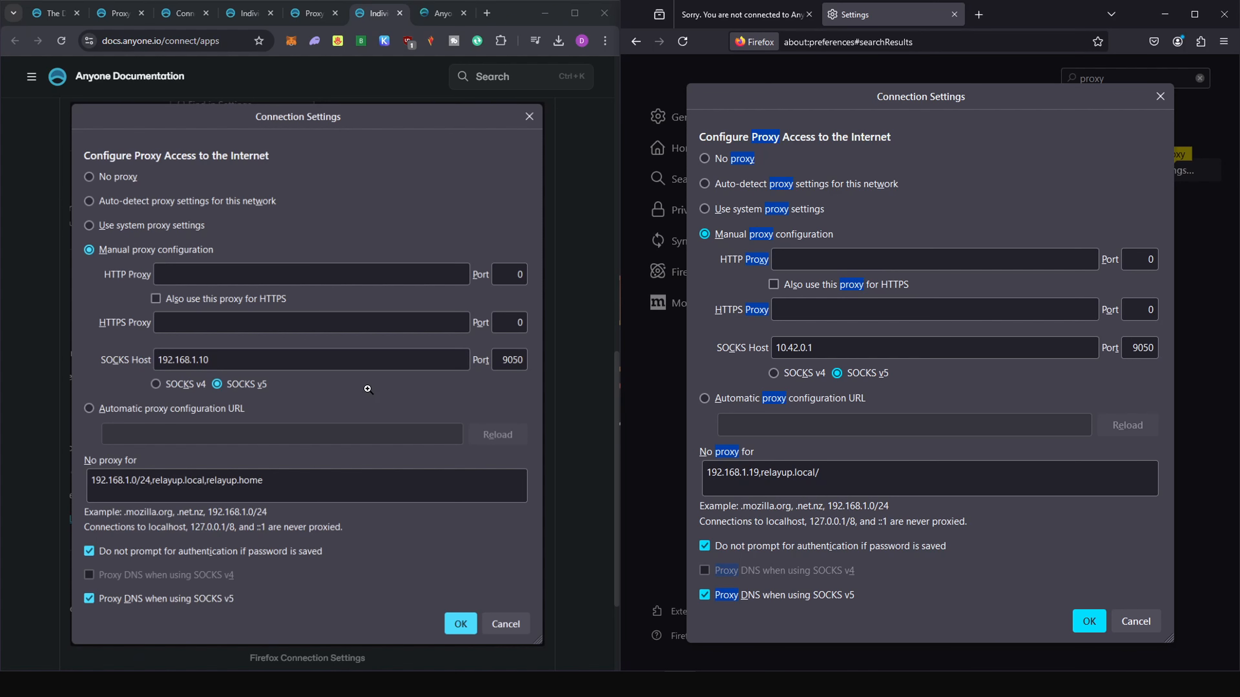
Compare the hotspot proxy address and port in the relay's Proxy Settings with Firefox's SOCKS host and port.
scroll(367, 393, "down", 1)
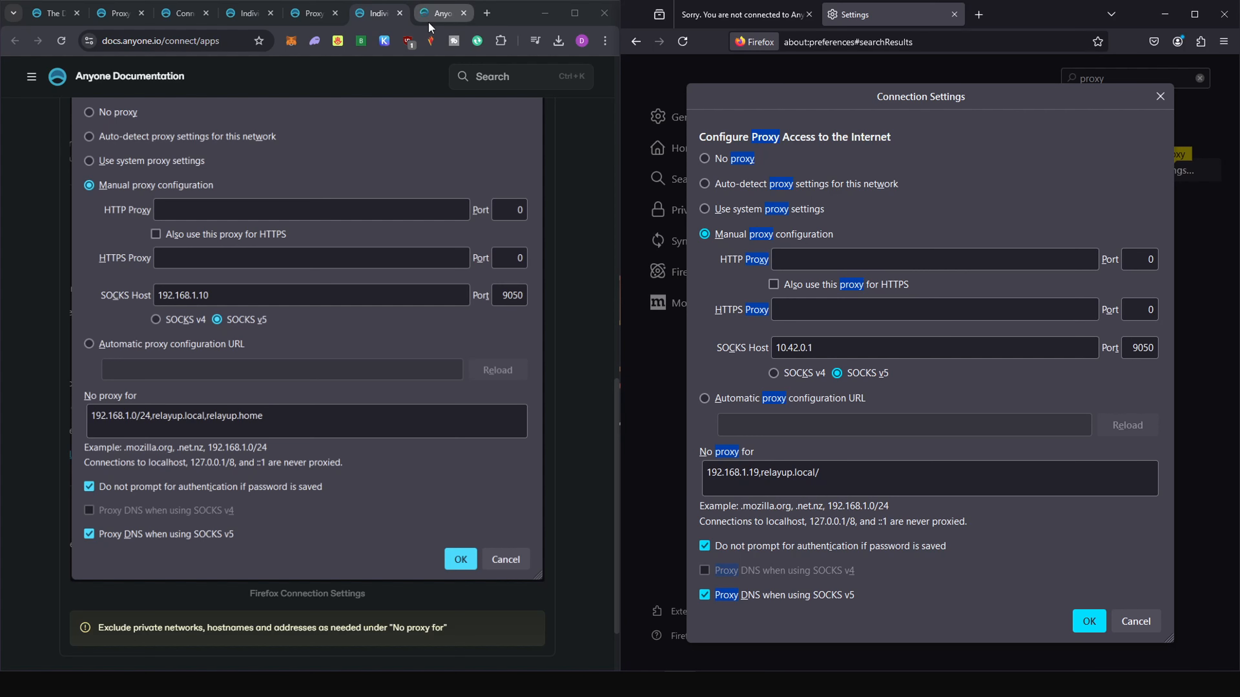
mouse_move(429, 27)
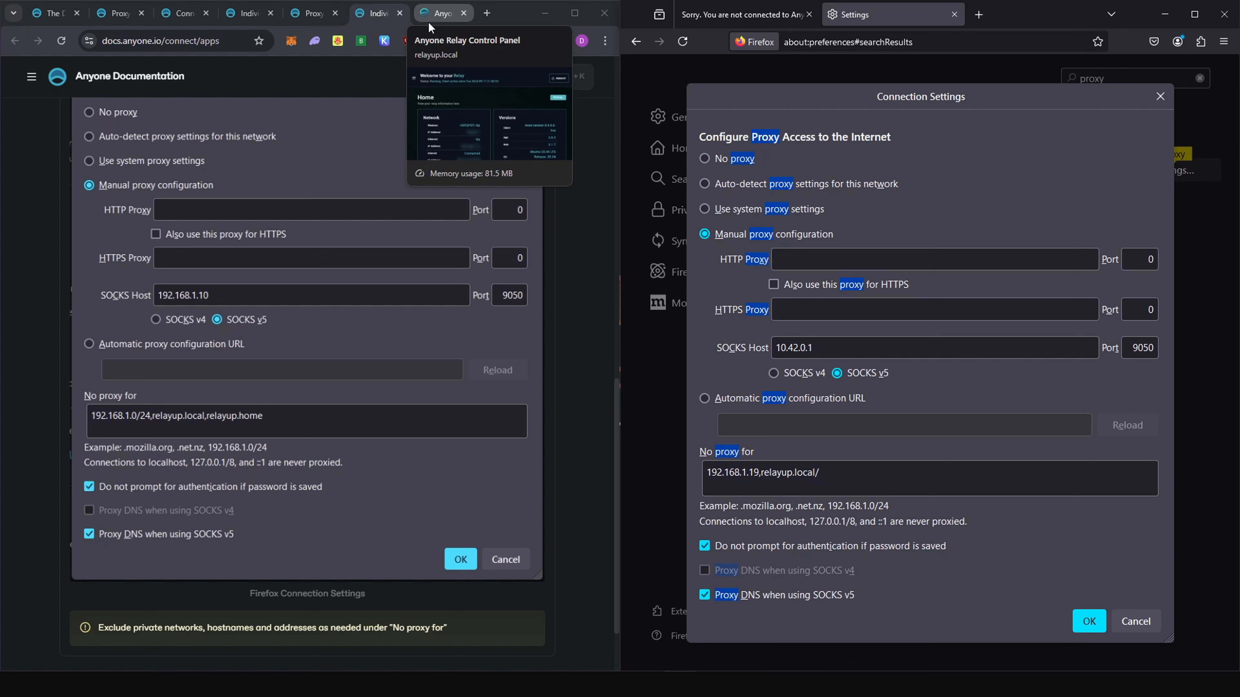
left_click(430, 25)
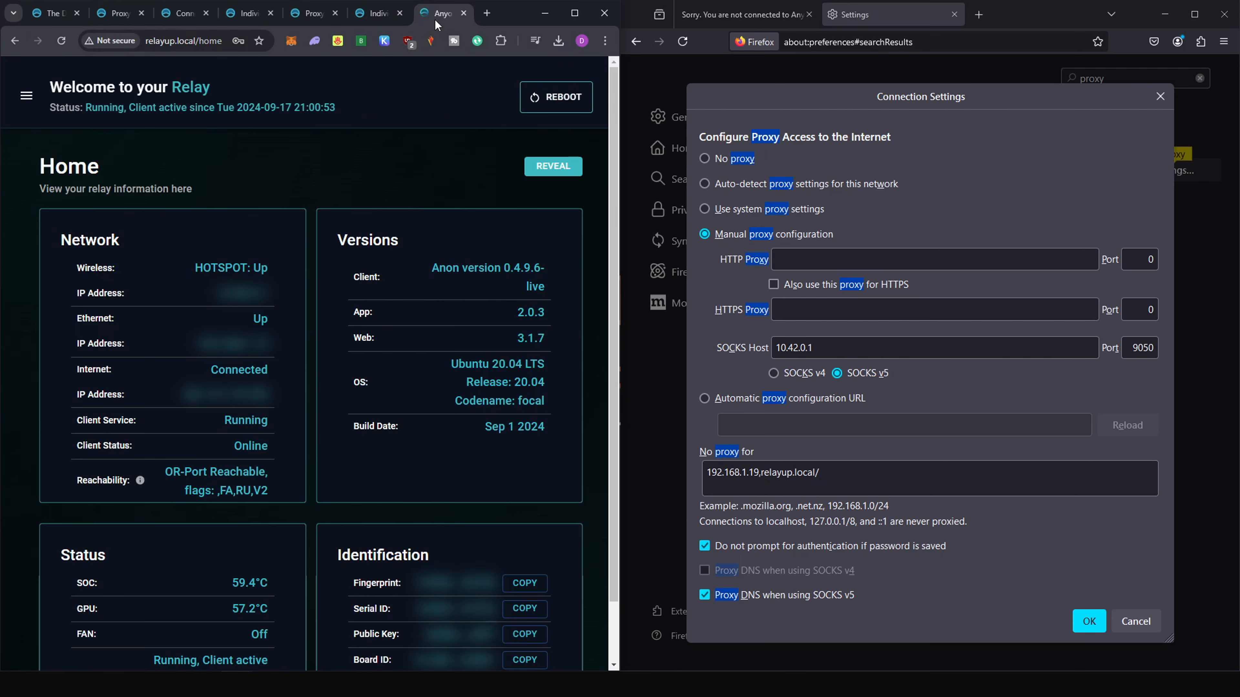
left_click(27, 101)
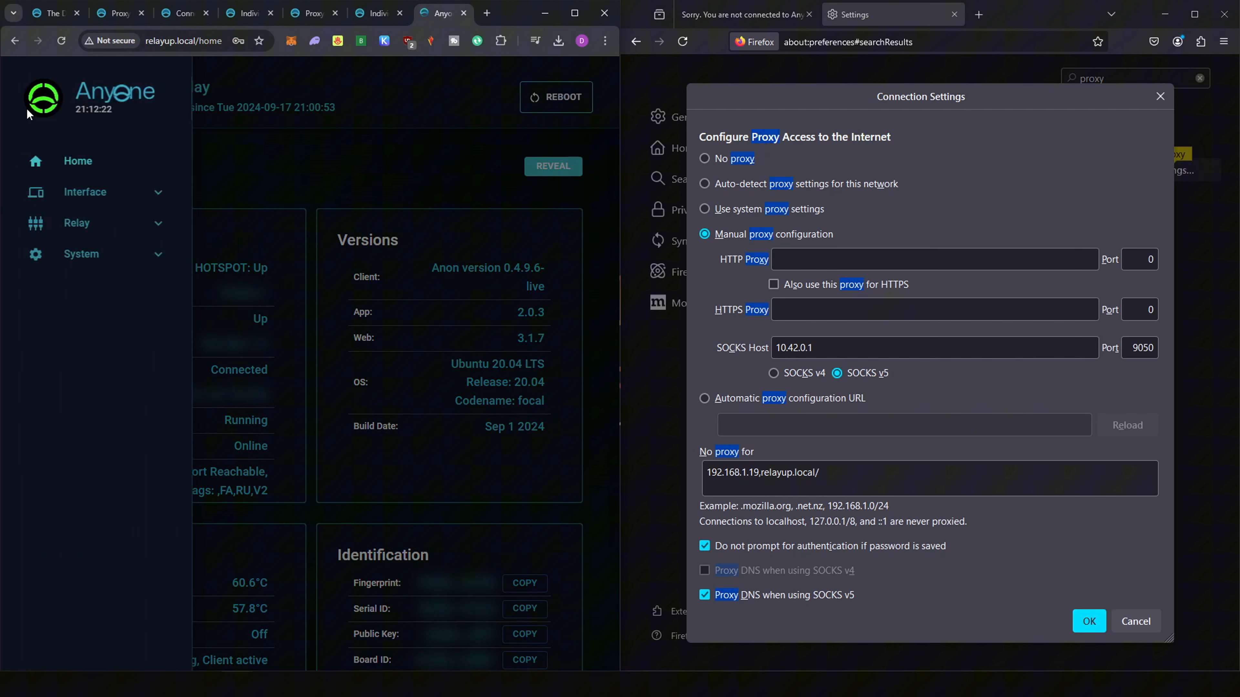
left_click(119, 230)
left_click(117, 315)
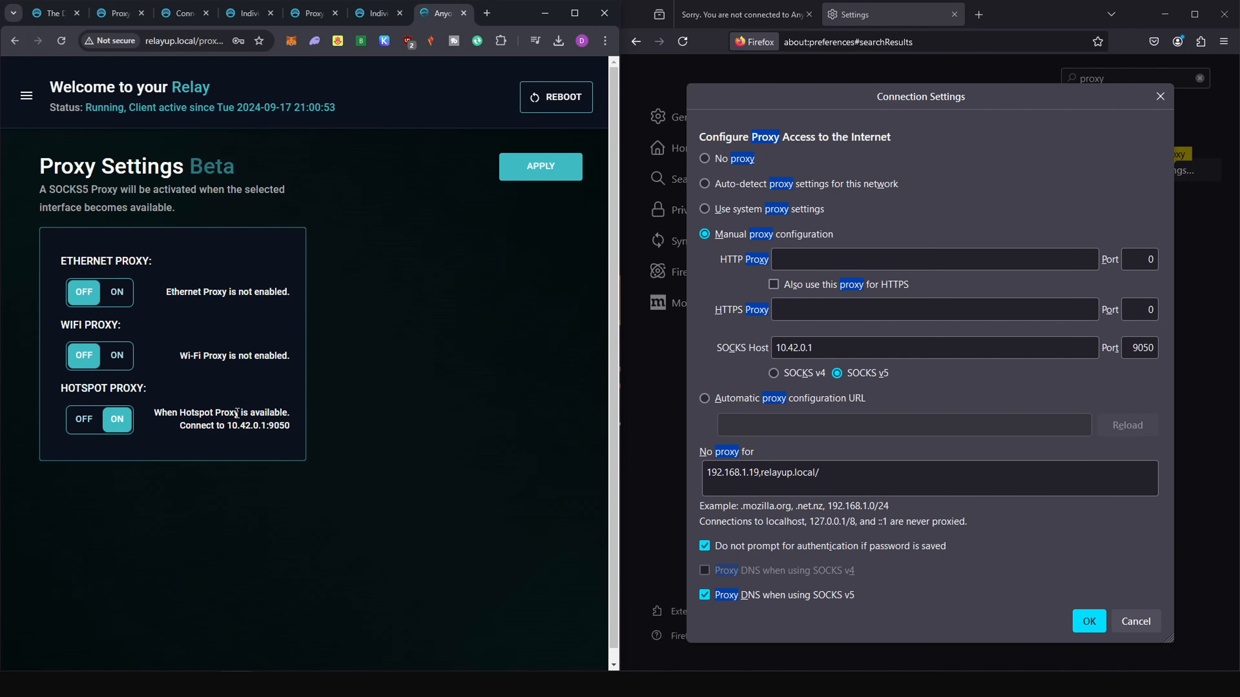
left_click_drag(227, 425, 290, 425)
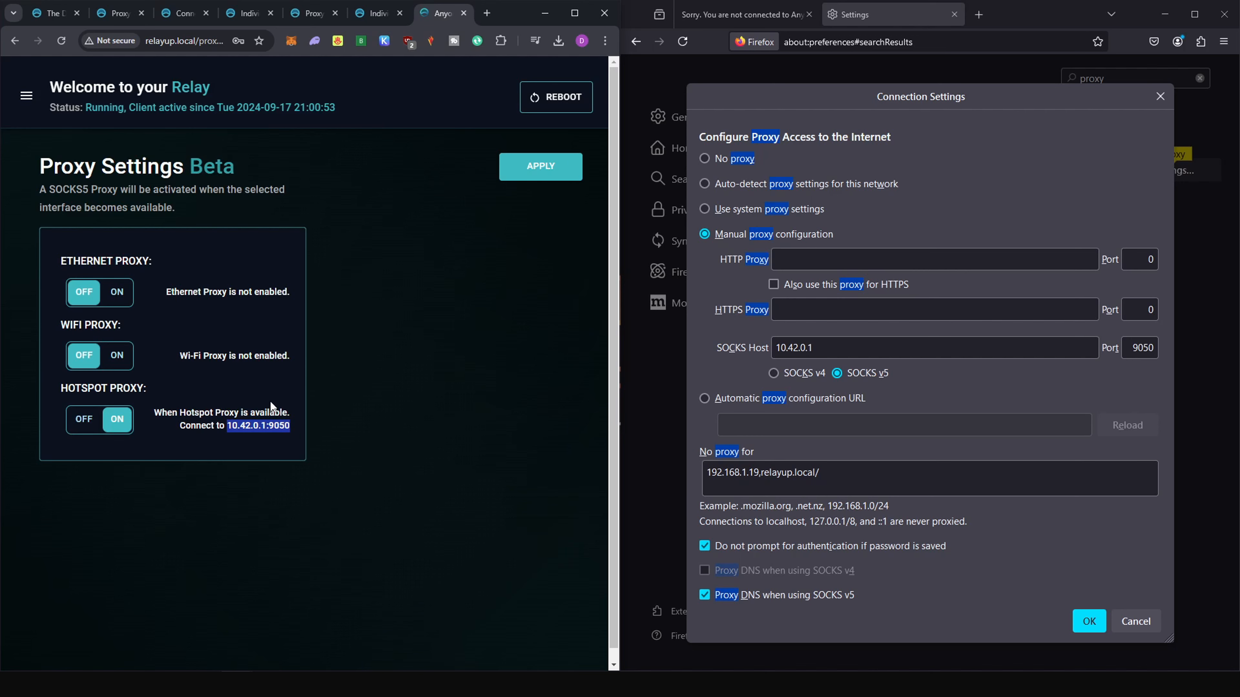
left_click(230, 426)
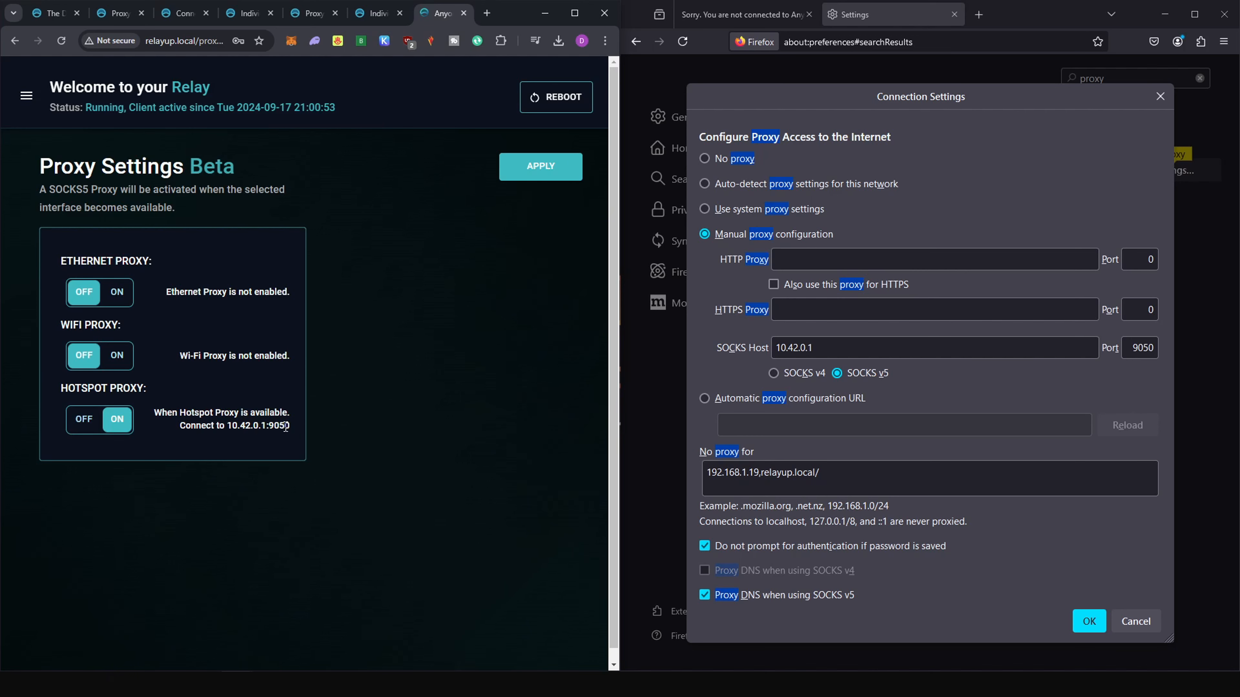
double_click(1140, 347)
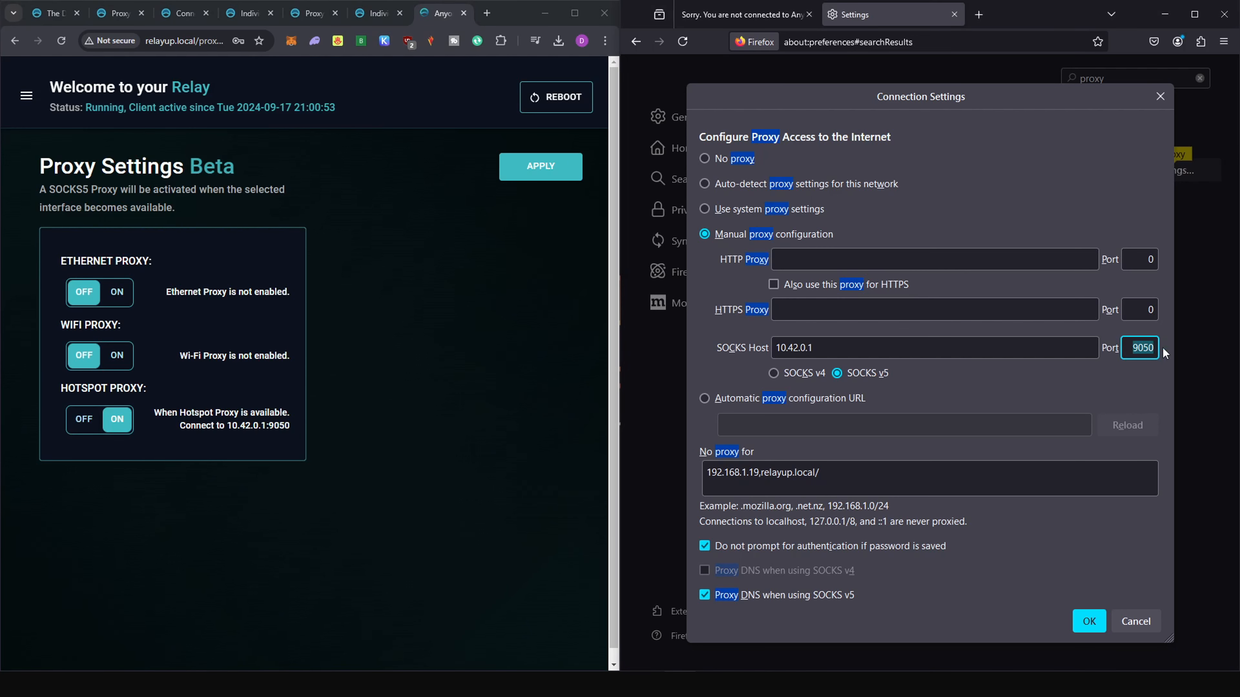
Review Firefox's proxy exclusions against the documentation's example and save the manual proxy configuration.
left_click(374, 14)
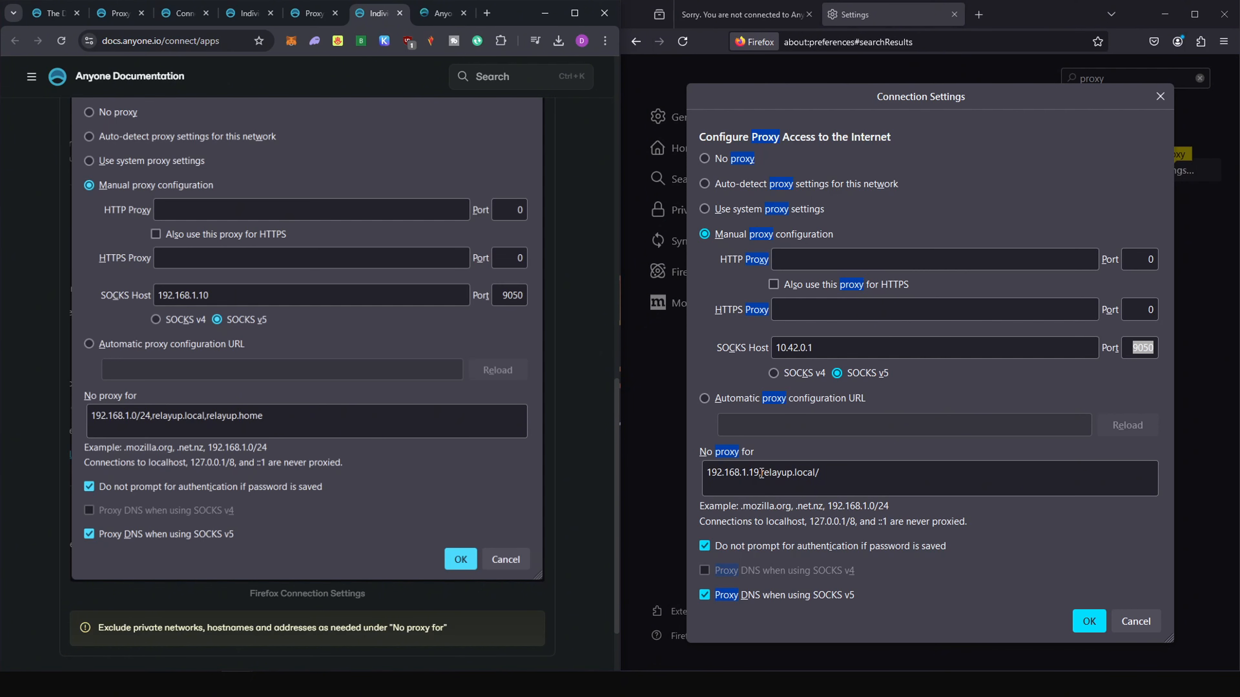
left_click_drag(761, 474, 709, 475)
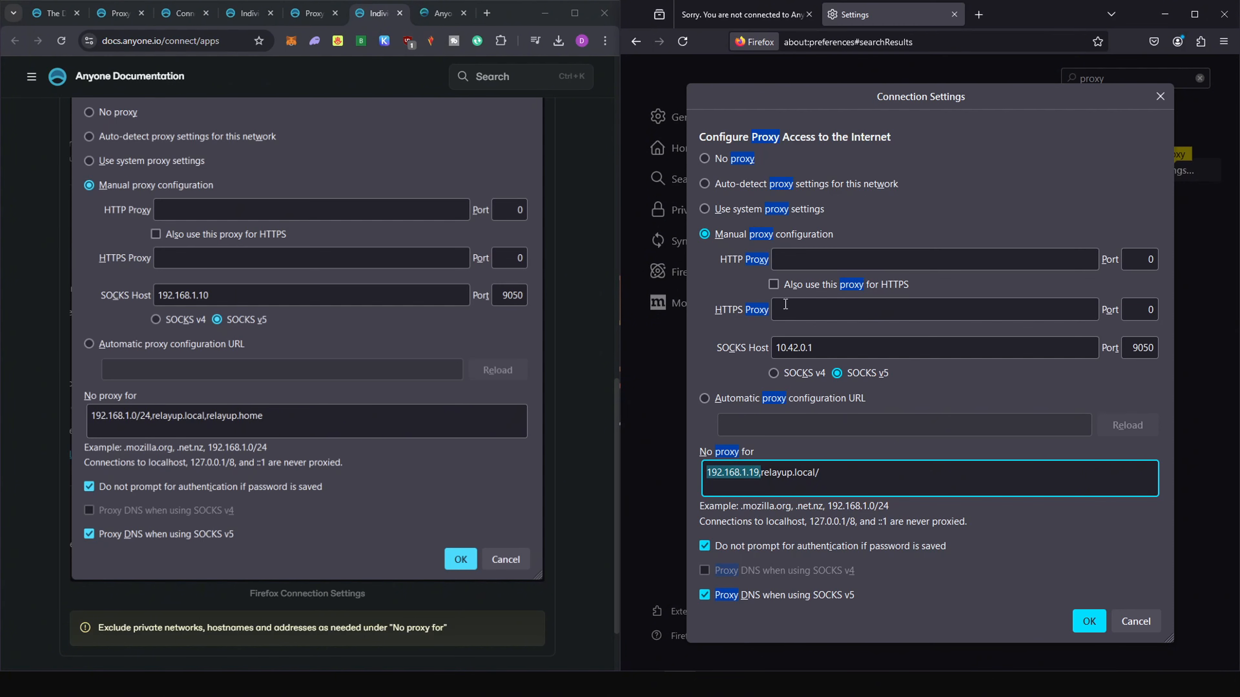
left_click(722, 236)
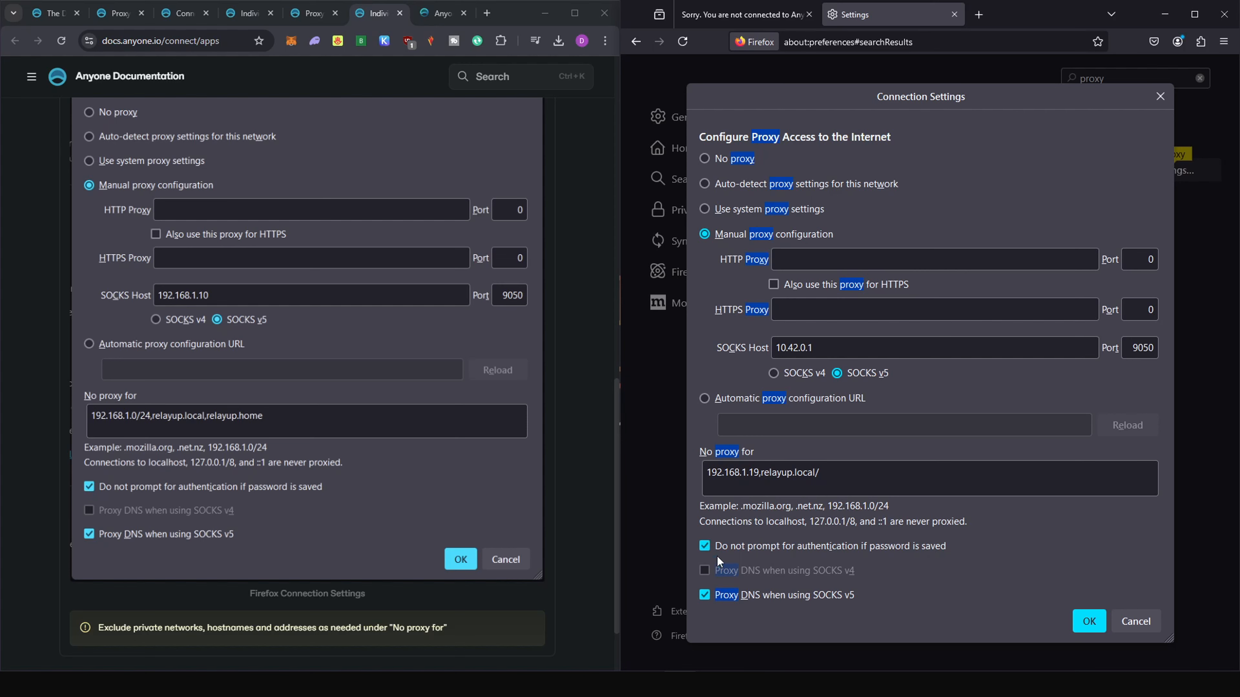
left_click(1098, 625)
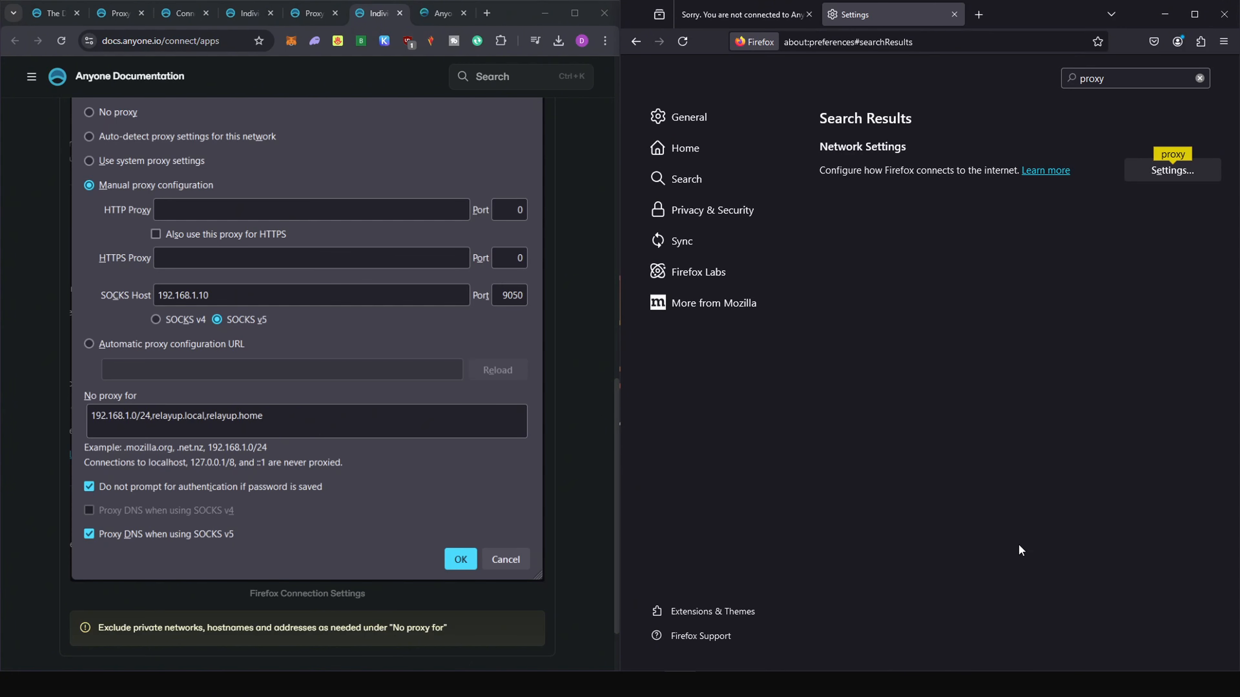
Recheck Firefox's connection on the Anyone check page and bring up the relay's Proxy Settings in the other browser.
left_click(736, 16)
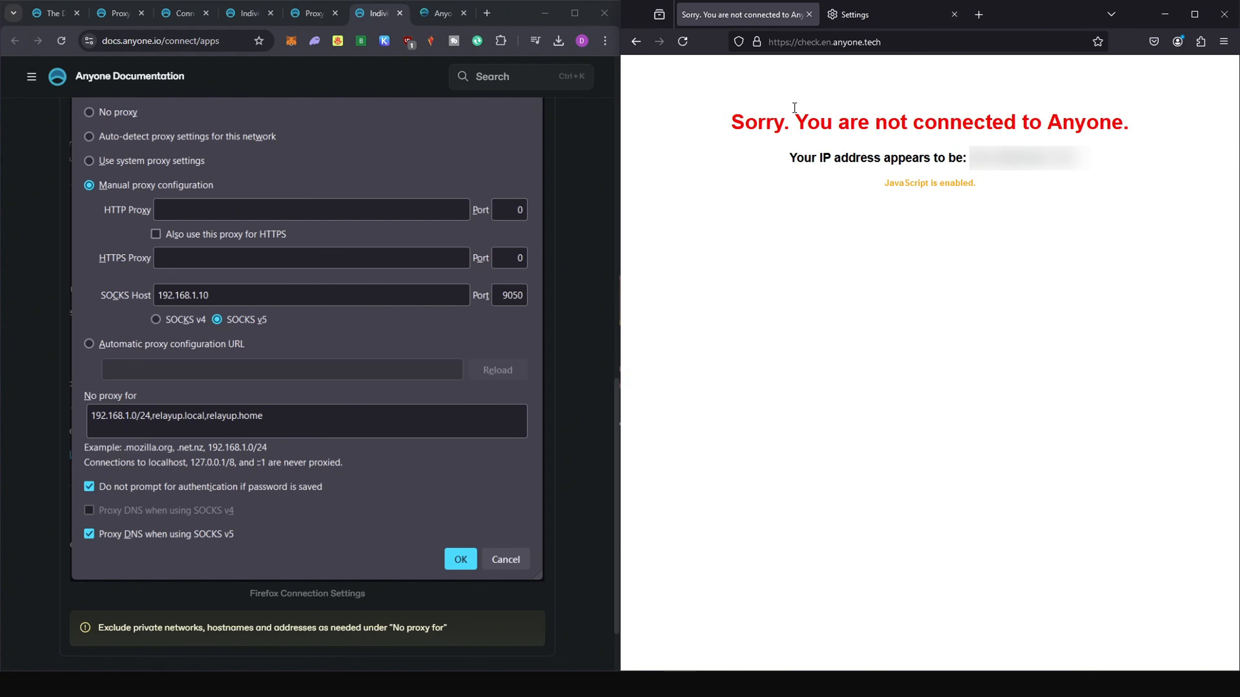
left_click(688, 44)
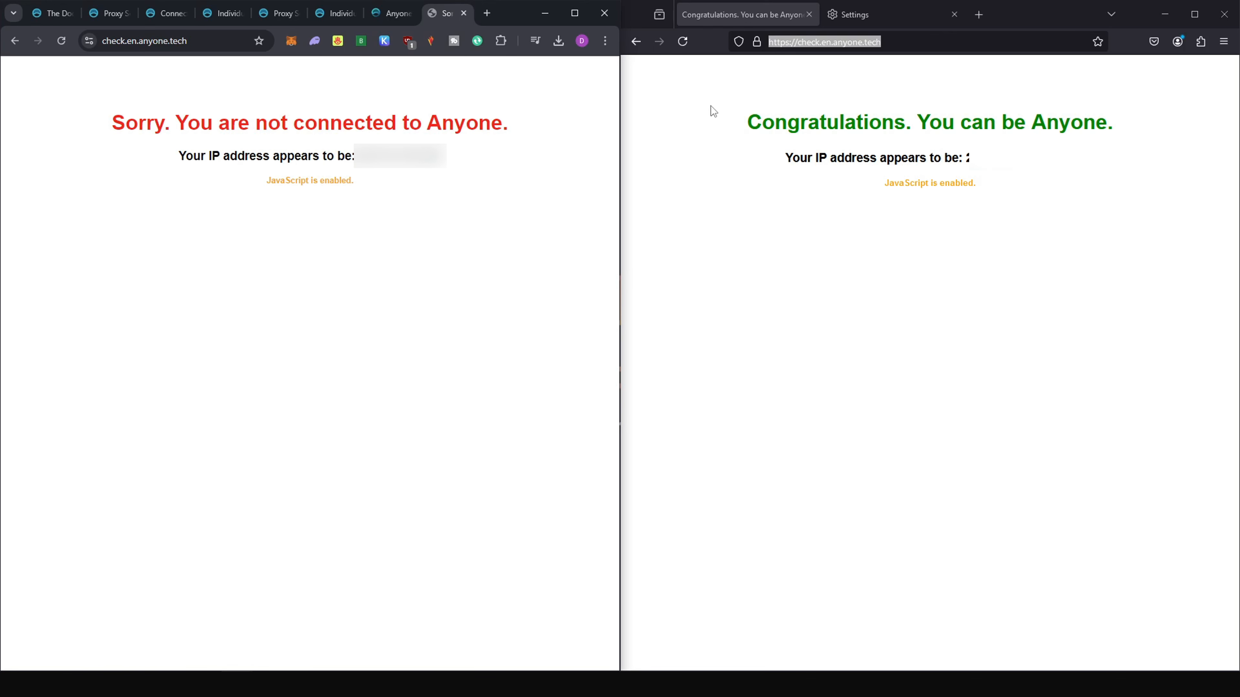
left_click(390, 13)
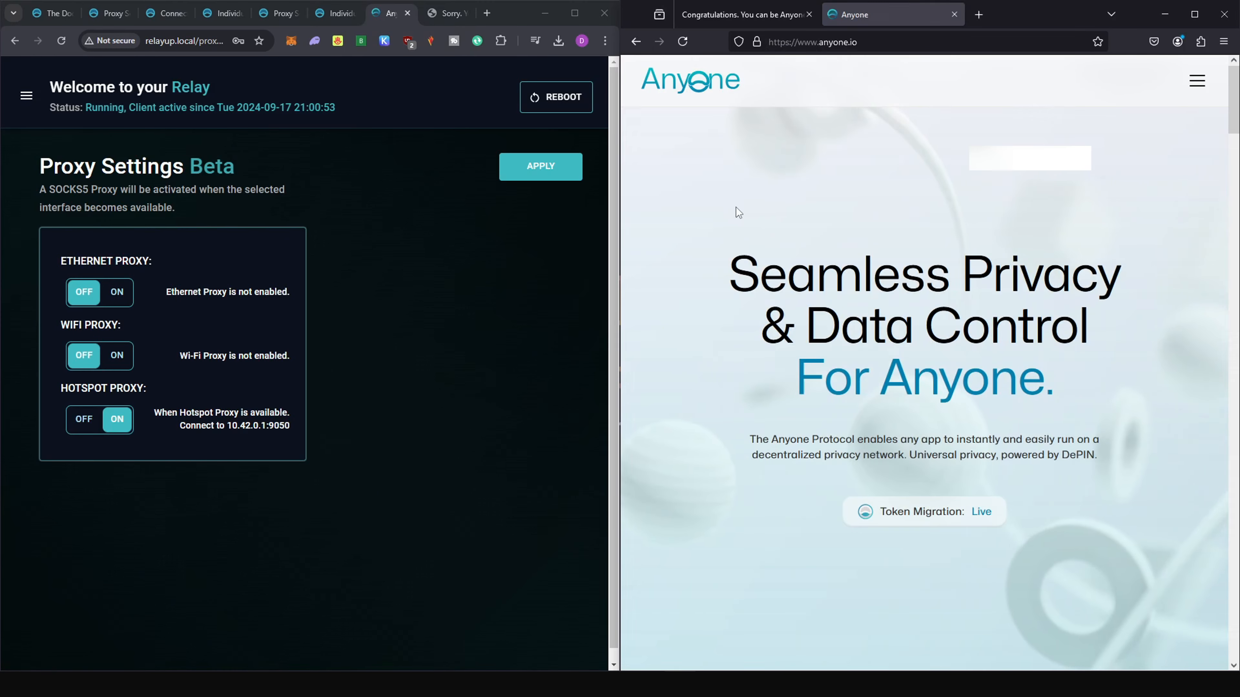
Switch between the connection check and the Anyone website in Firefox, and look through the website's home page.
left_click(752, 15)
left_click(859, 22)
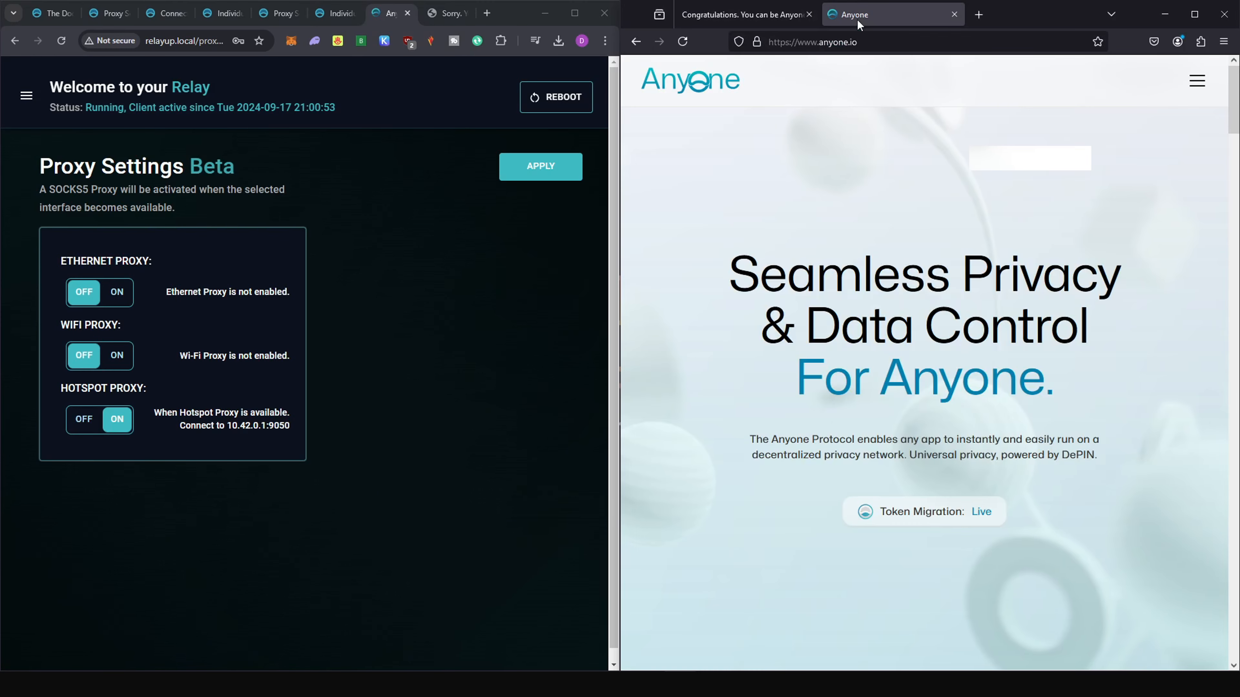
scroll(906, 269, "down", 15)
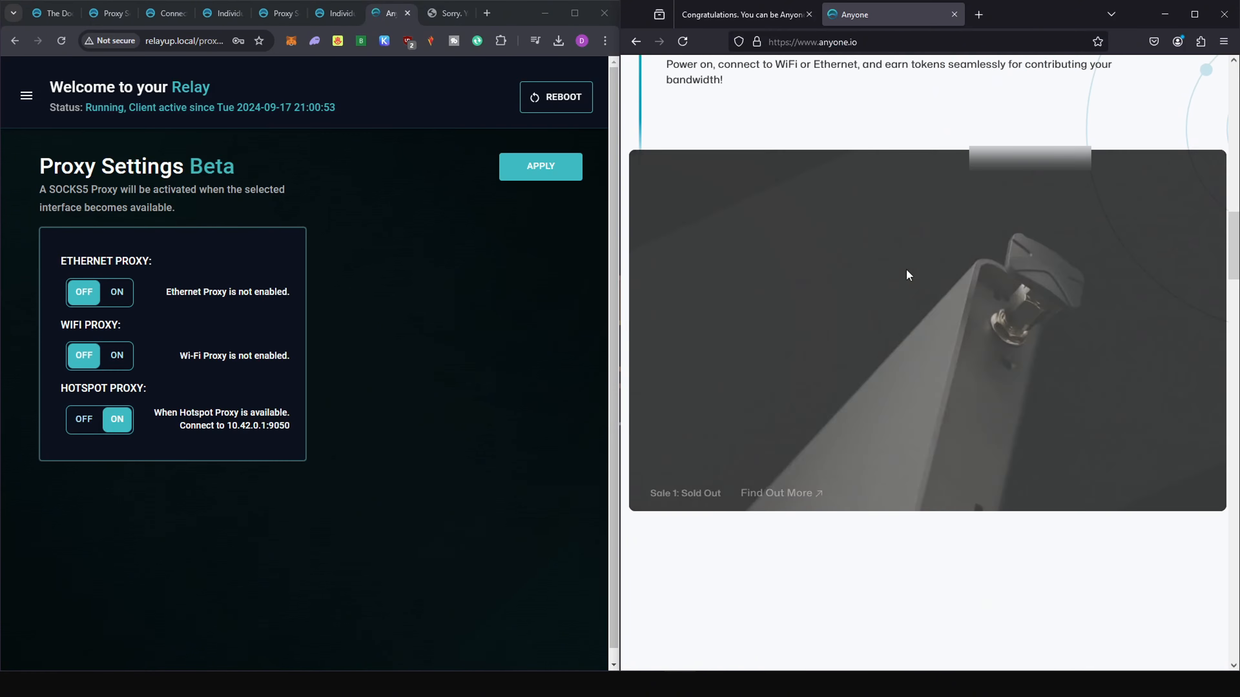
scroll(906, 275, "down", 6)
scroll(928, 259, "up", 20)
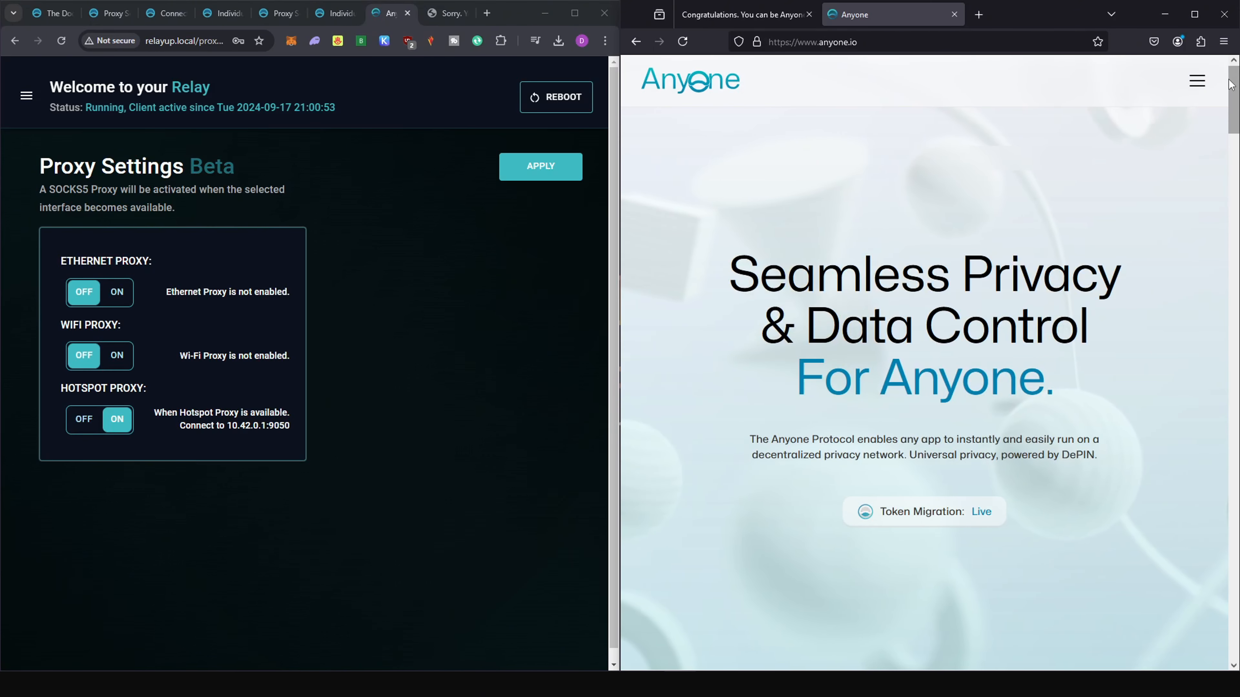
Open the Anyone website's About Us page in Firefox and look through it.
left_click(1197, 81)
left_click(693, 262)
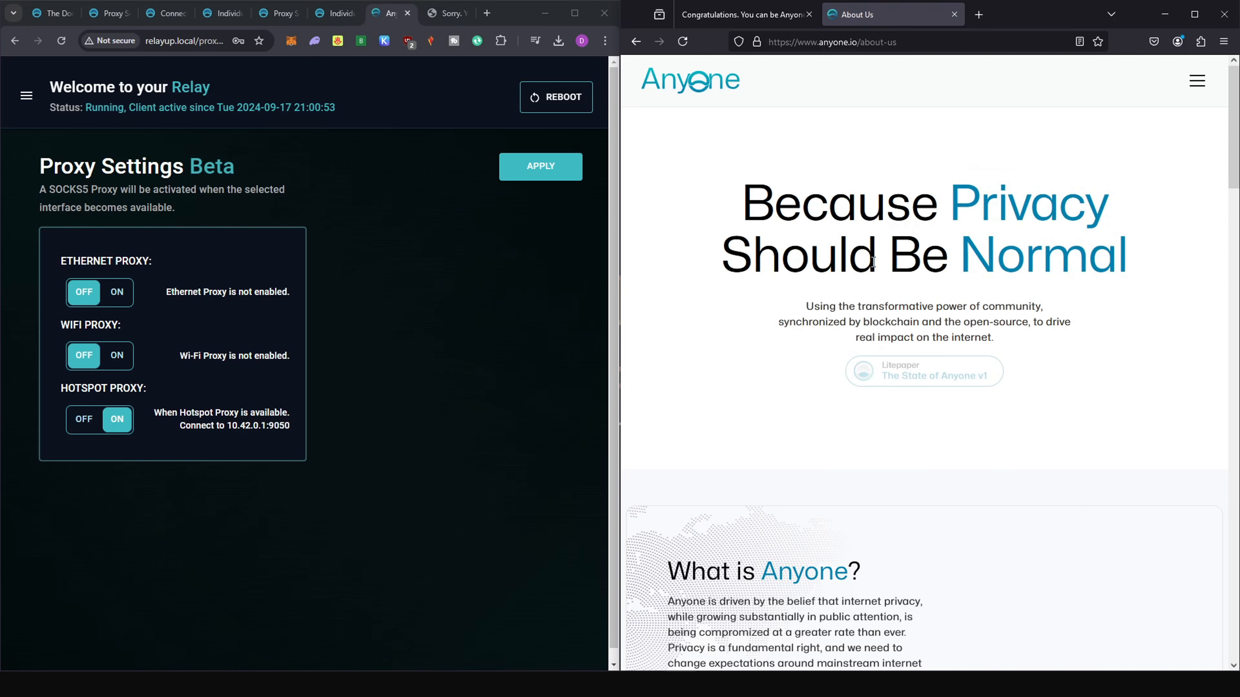
scroll(915, 282, "down", 4)
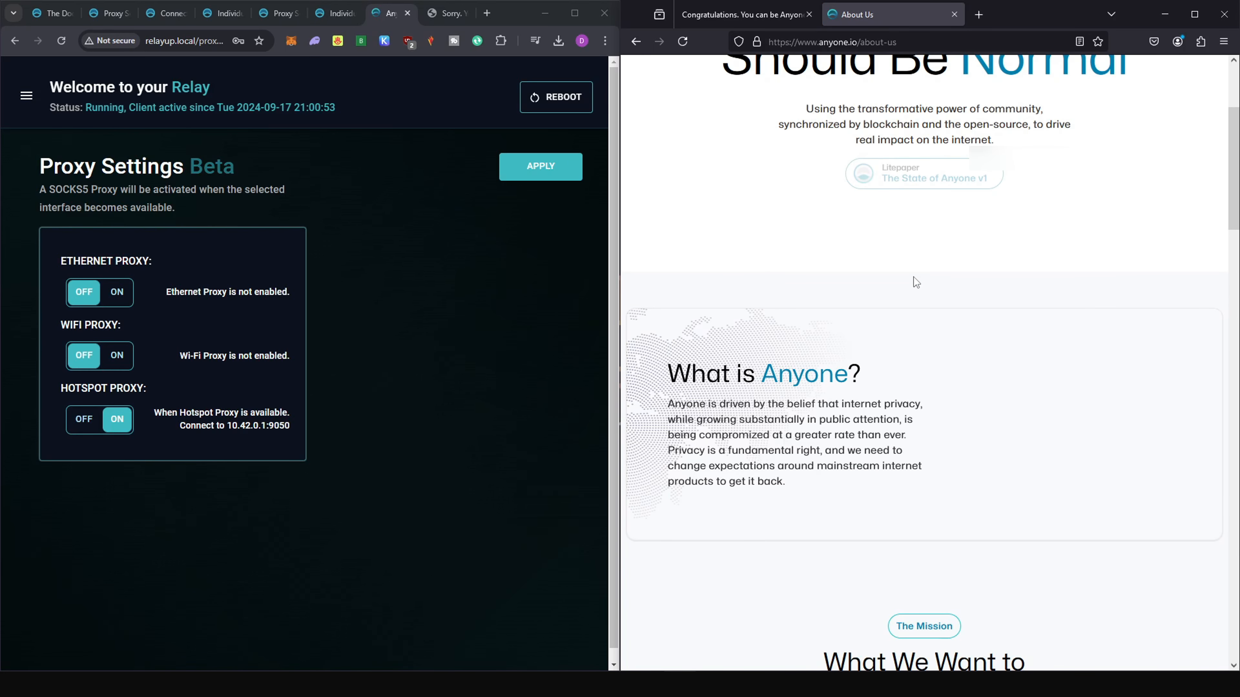